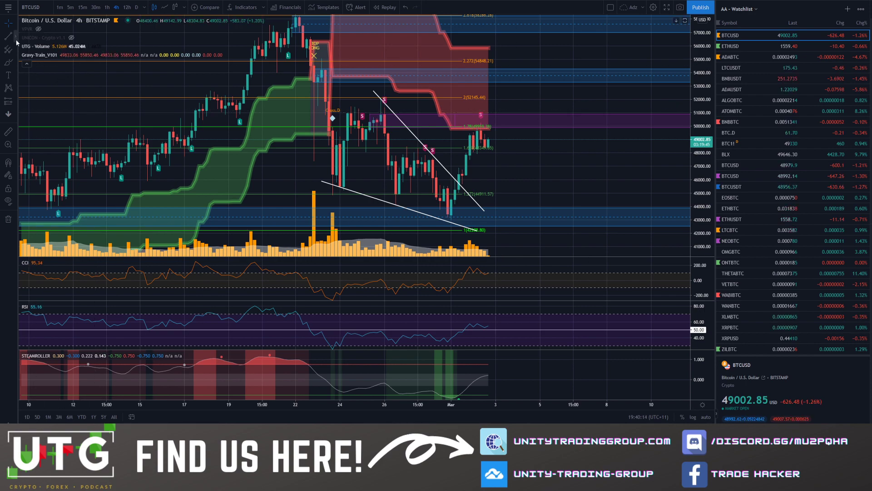
Step: Brush circles around the low near 43,500 and the high near 50,500, with a rising arrow from the low, and undo the strokes
drag(190, 83, 177, 83)
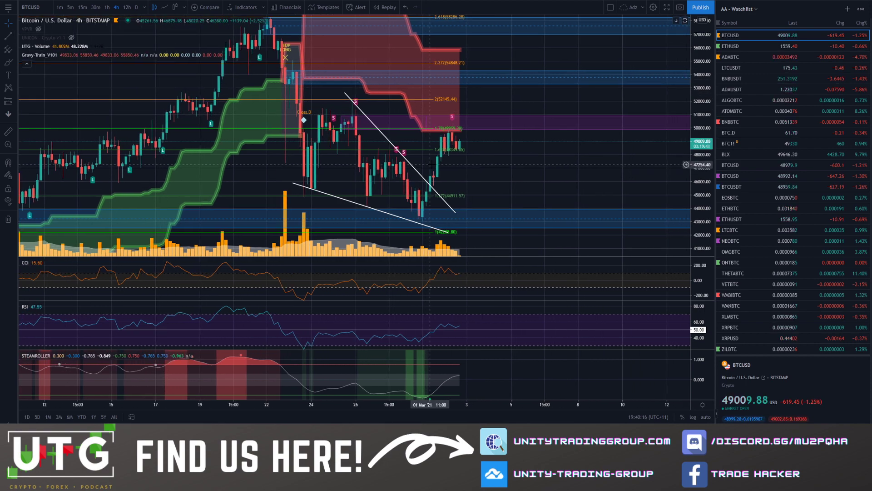
scroll(427, 165, up, 2)
drag(470, 178, 504, 182)
drag(648, 159, 675, 157)
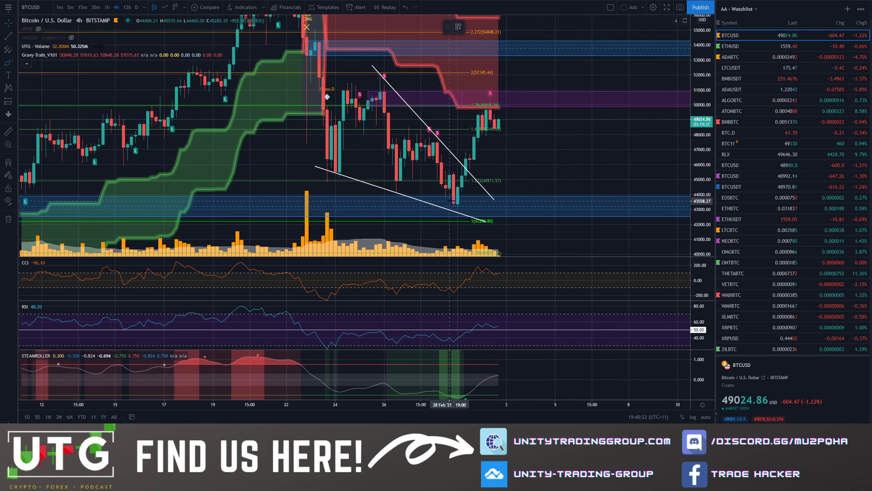
mouse_move(466, 194)
mouse_down()
mouse_move(436, 213)
mouse_move(473, 200)
mouse_move(456, 188)
mouse_up()
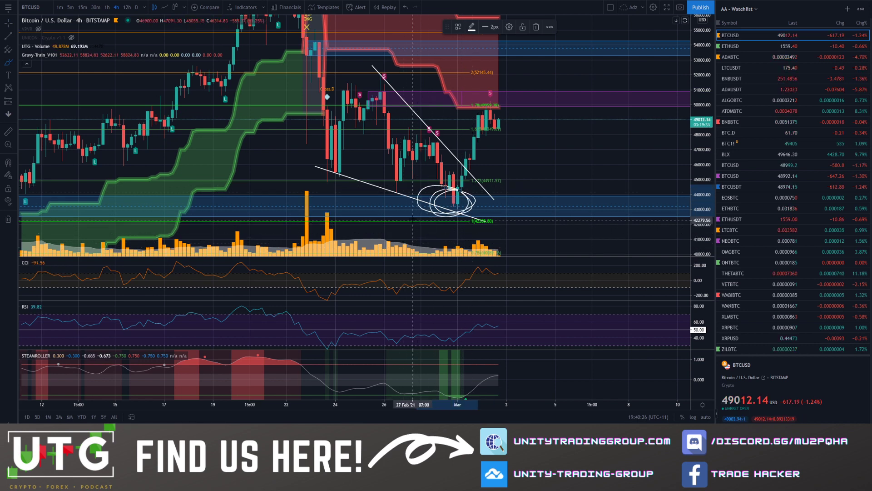
mouse_move(468, 211)
mouse_down()
mouse_move(517, 114)
mouse_move(527, 138)
mouse_up()
drag(397, 85, 394, 83)
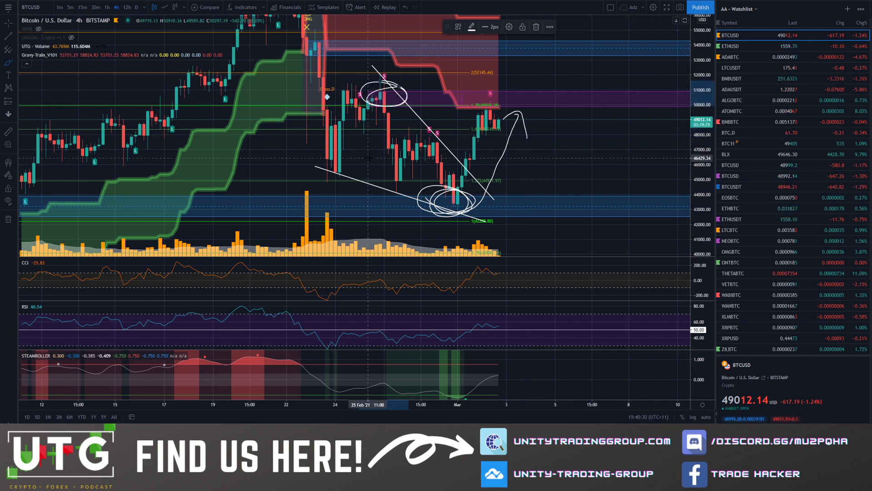
click(405, 7)
click(405, 8)
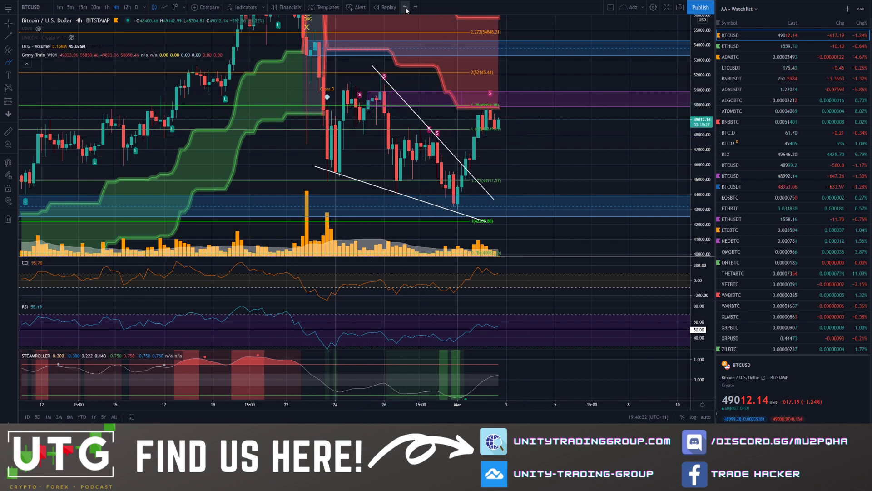
Step: Trace the price swings inside the white wedge and the breakout above it with brush strokes, undoing each one
drag(320, 160, 461, 195)
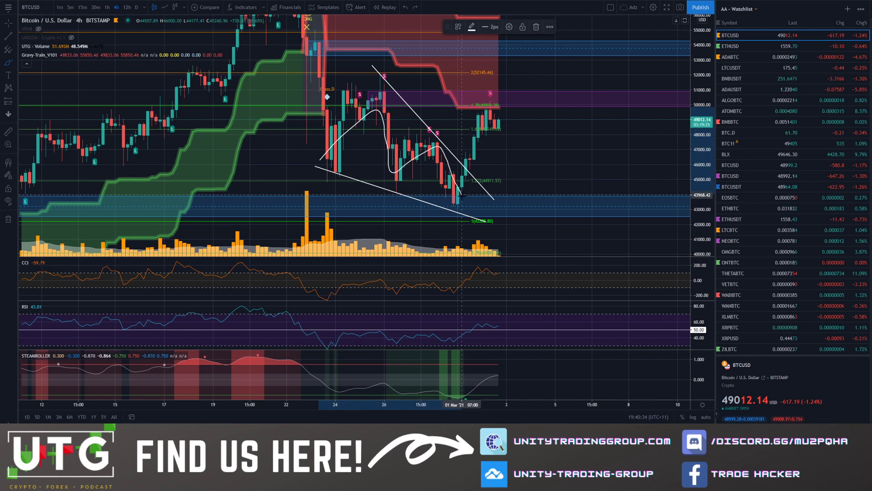
click(405, 7)
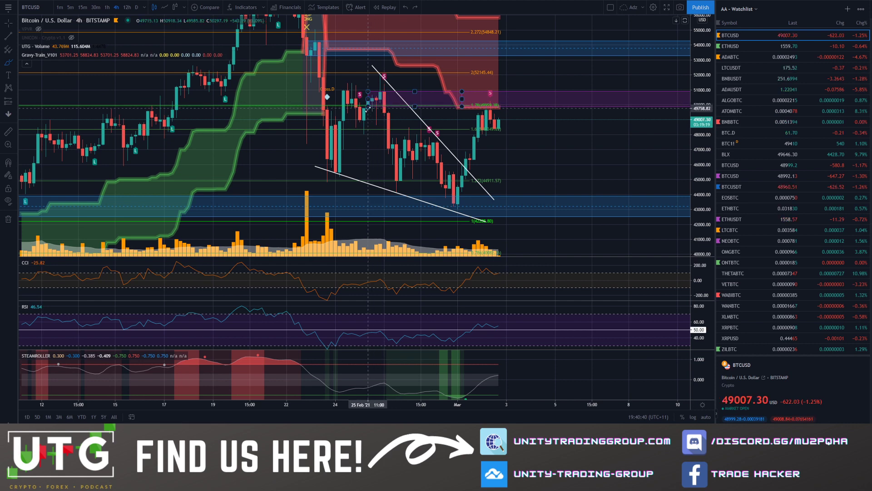
mouse_move(349, 152)
mouse_down()
mouse_move(389, 130)
mouse_move(422, 152)
mouse_move(452, 207)
mouse_move(465, 153)
mouse_move(473, 162)
mouse_up()
click(405, 7)
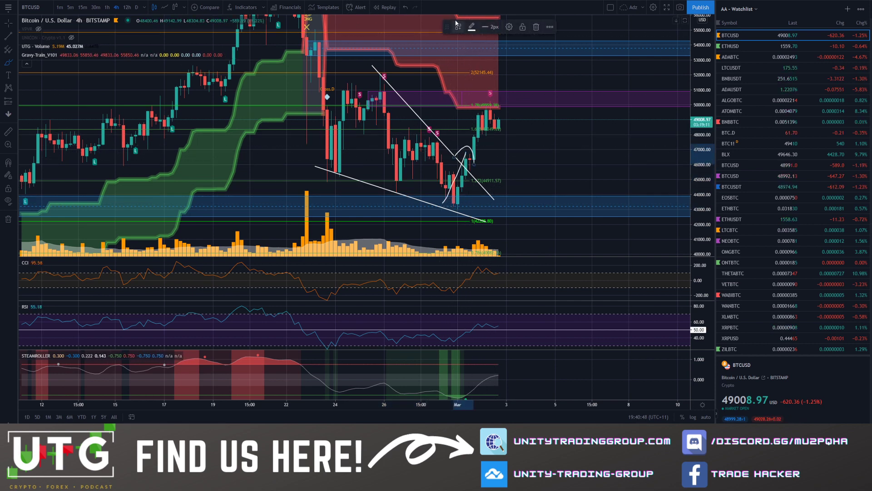
click(405, 7)
click(406, 7)
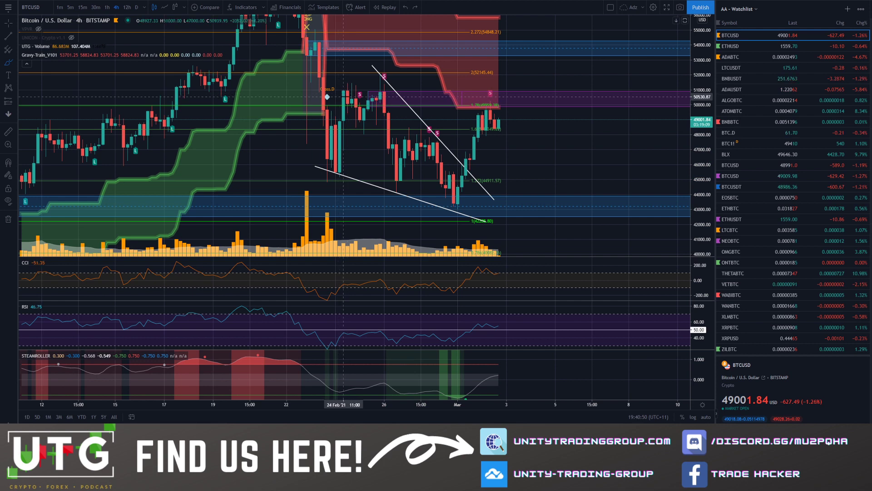
mouse_move(320, 159)
mouse_down()
mouse_move(382, 83)
mouse_move(411, 164)
mouse_up()
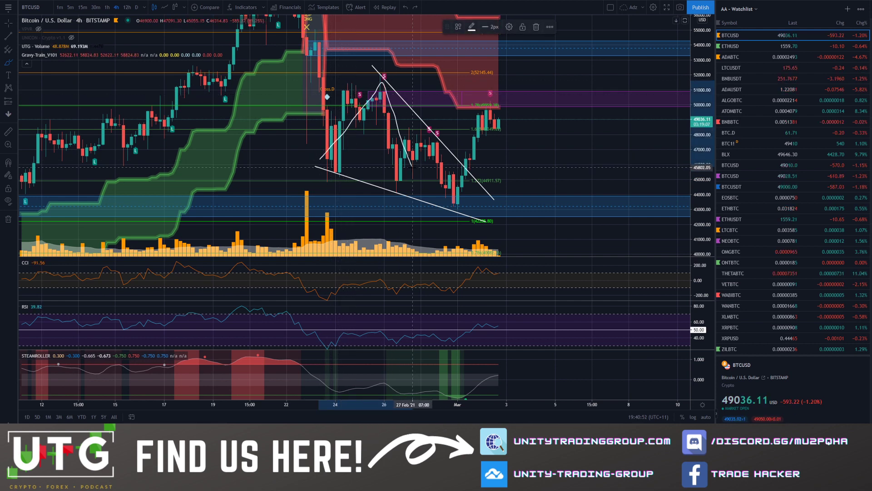
click(405, 8)
Step: Circle the earlier high and the current resistance around the purple zone near 50,000, and undo the brush circles
drag(386, 87, 385, 90)
mouse_move(501, 87)
mouse_down()
mouse_move(500, 109)
mouse_move(498, 86)
mouse_up()
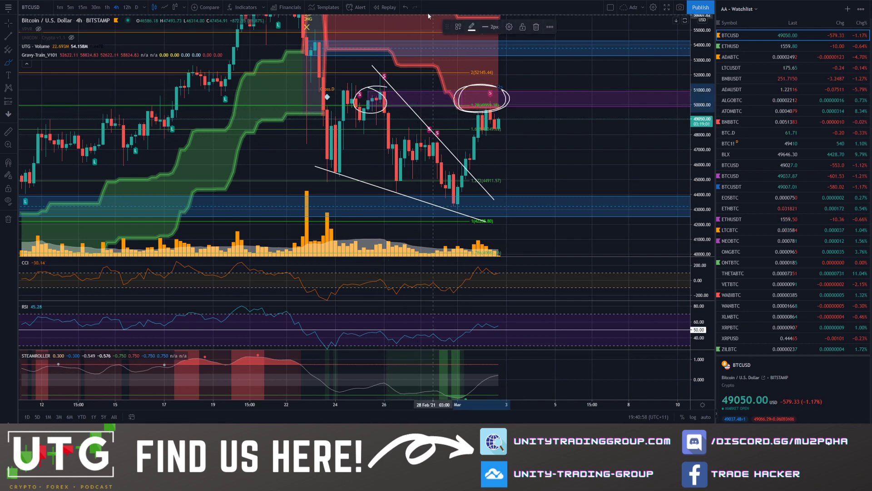
click(405, 7)
click(406, 7)
drag(486, 97, 462, 104)
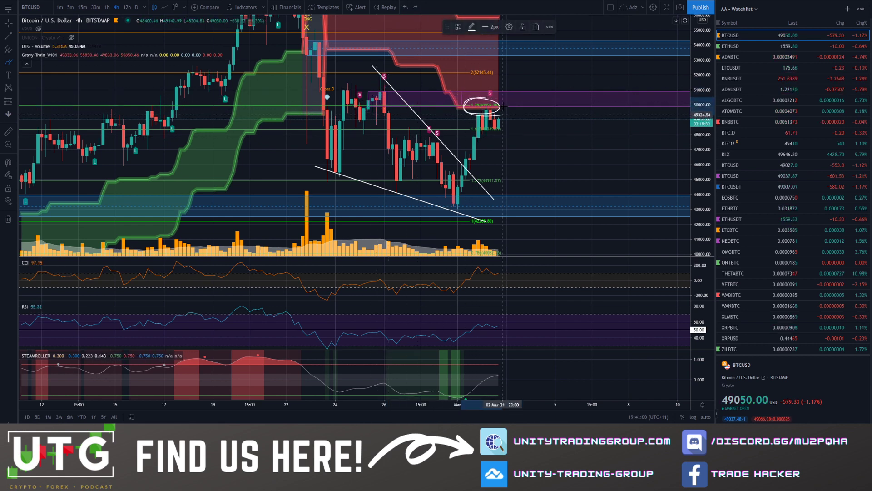
click(405, 7)
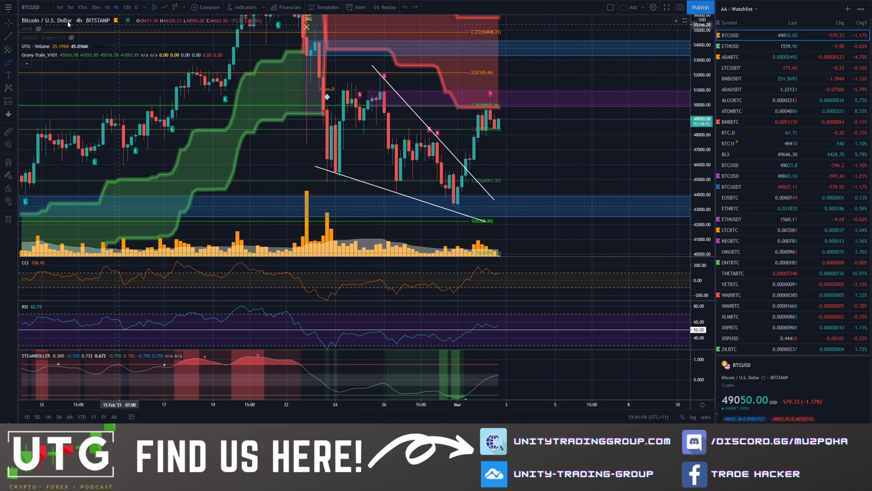
Step: Brush circles around the latest candles near 48,300 and the resistance near 50,000, and undo them
drag(541, 141, 565, 145)
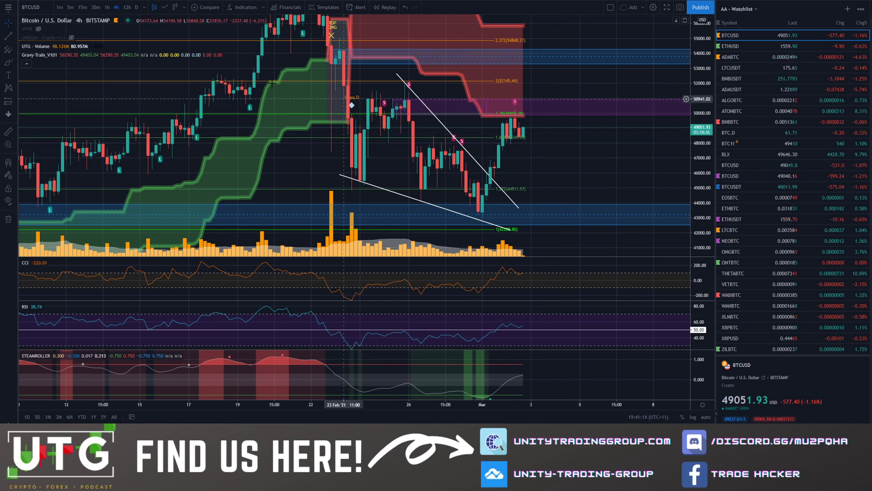
scroll(571, 152, down, 3)
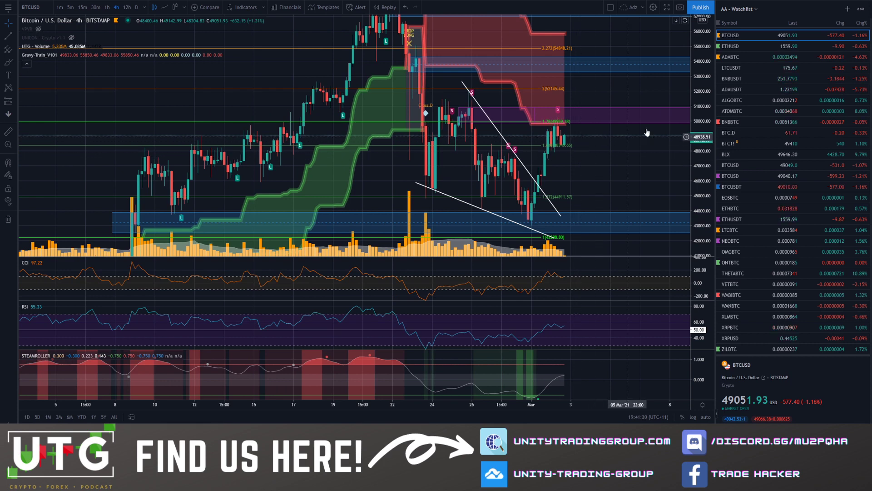
drag(646, 133, 571, 160)
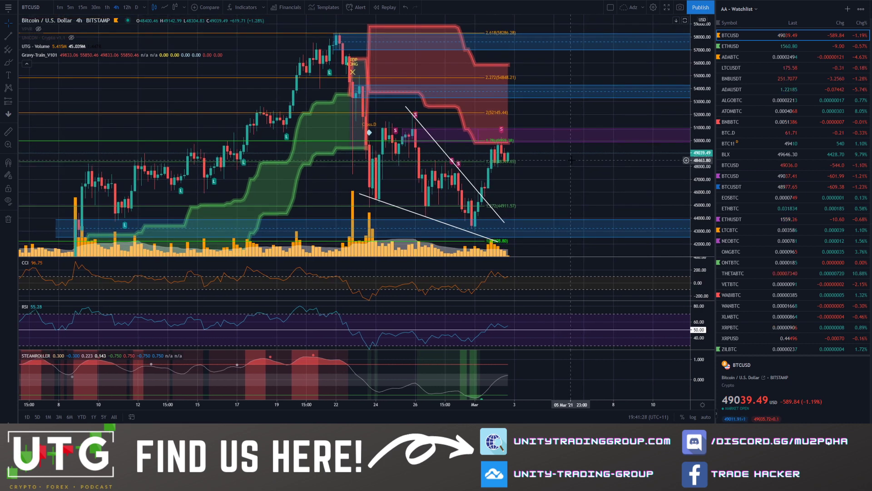
click(8, 62)
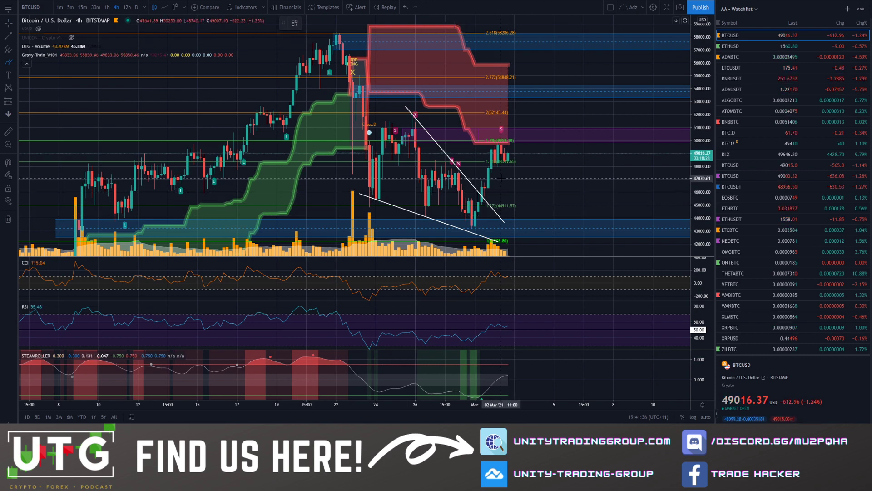
mouse_move(459, 161)
mouse_down()
mouse_move(505, 172)
mouse_move(541, 157)
mouse_move(522, 165)
mouse_up()
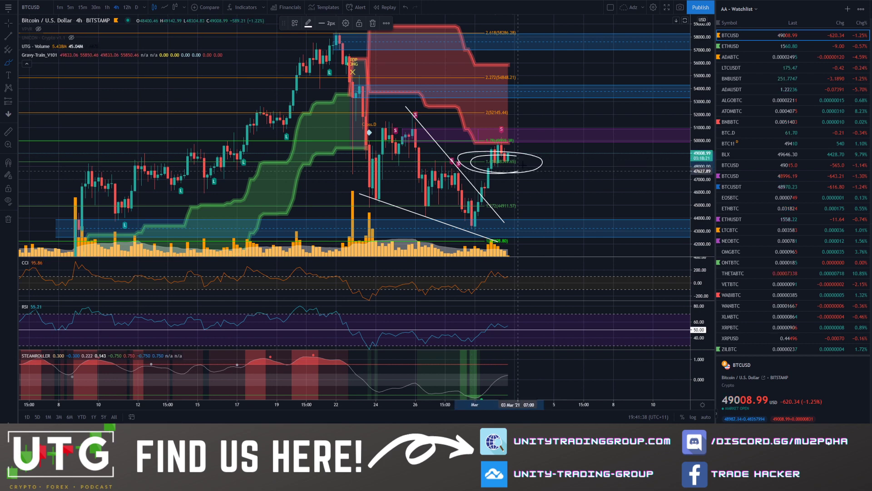
drag(522, 135, 475, 141)
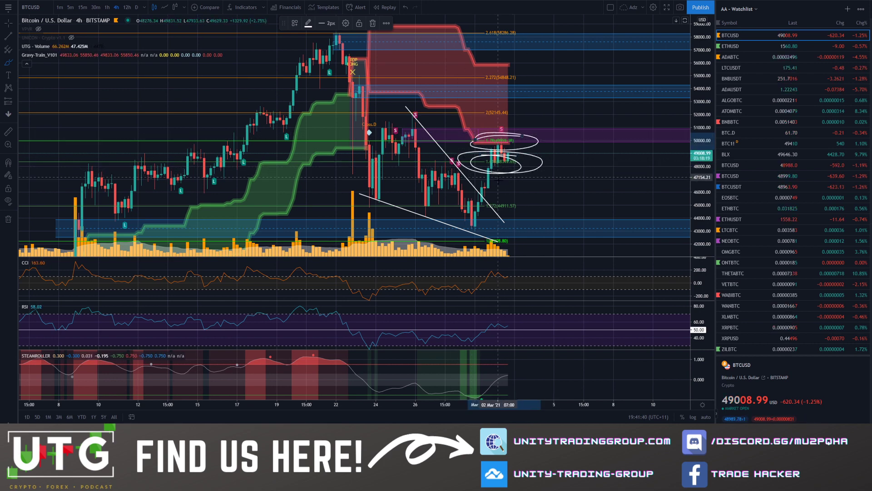
key(ctrl+z)
key(ctrl+z)
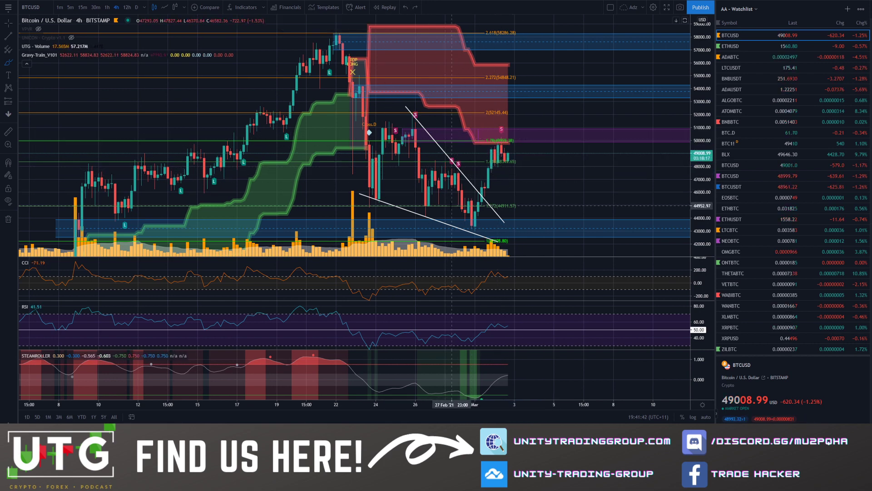
Step: Trace the wave pattern through the wedge and circle the latest RSI rise above the 50 line, undoing the brush strokes
mouse_move(373, 183)
mouse_down()
mouse_move(480, 232)
mouse_move(513, 169)
mouse_move(525, 196)
mouse_up()
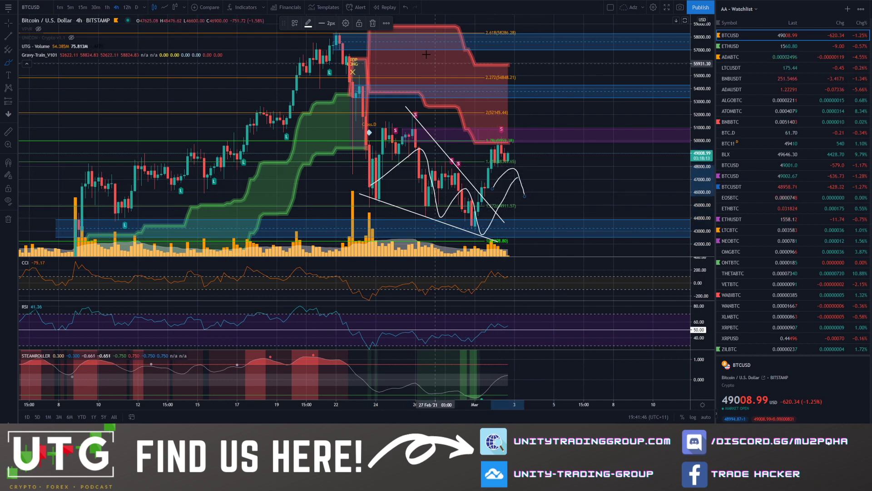
click(406, 7)
click(405, 8)
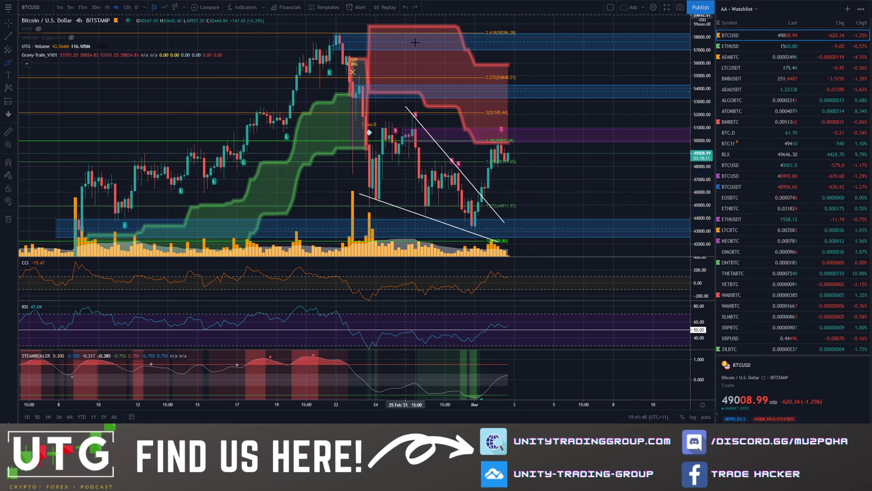
mouse_move(446, 342)
mouse_down()
mouse_move(520, 323)
mouse_move(481, 327)
mouse_up()
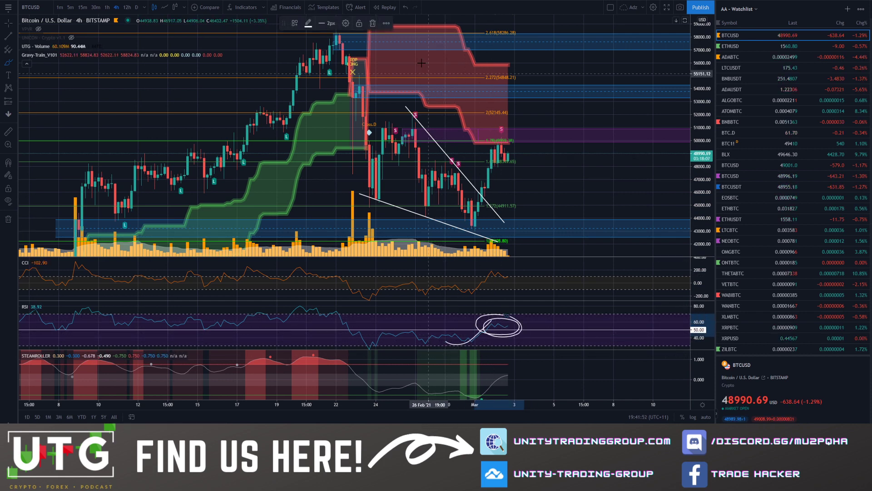
click(405, 8)
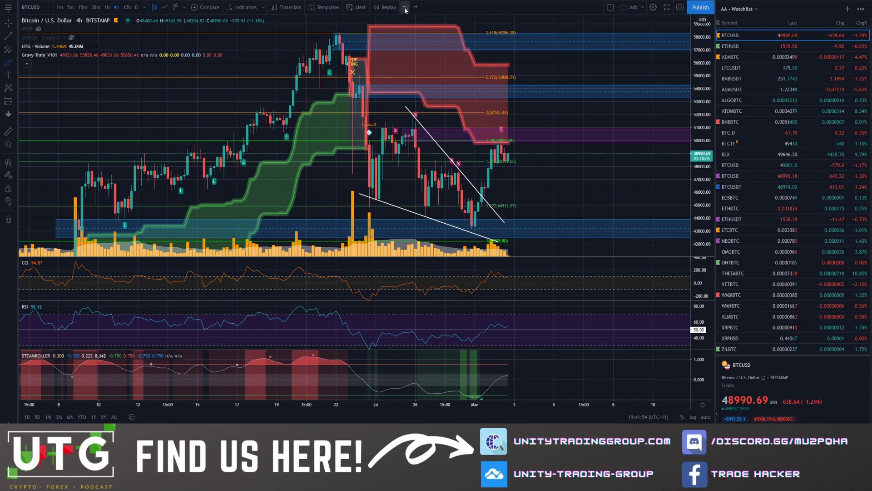
Step: Brush curves from the wedge lows up to 50,000 and from the latest candles up into the purple zone, and undo them
mouse_move(492, 154)
mouse_down()
mouse_move(514, 166)
mouse_move(558, 130)
mouse_up()
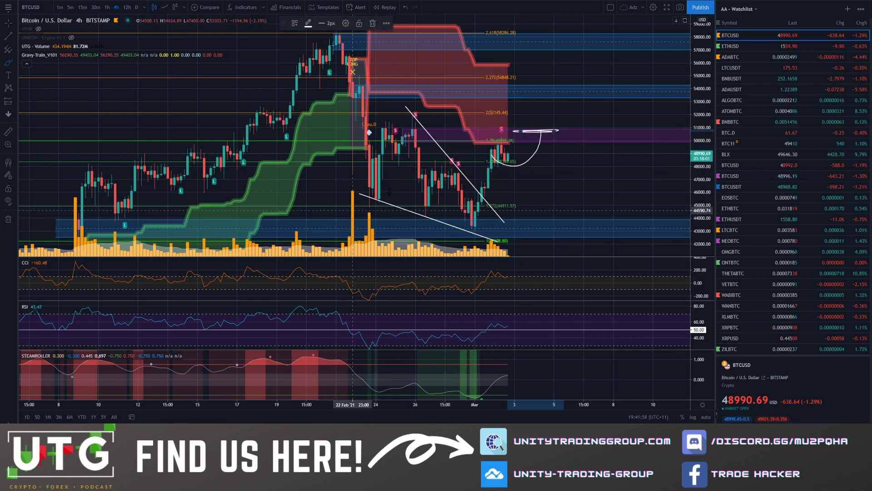
key(ctrl+z)
mouse_move(430, 200)
mouse_down()
mouse_move(489, 182)
mouse_move(504, 143)
mouse_up()
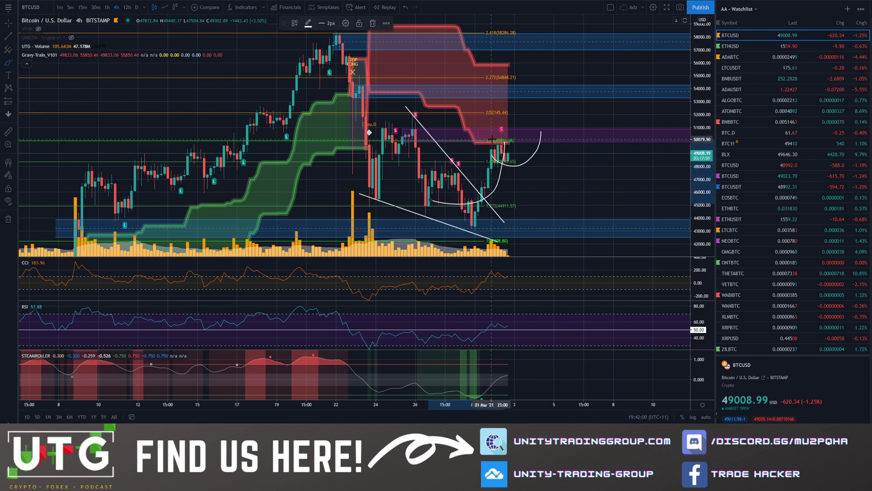
click(406, 8)
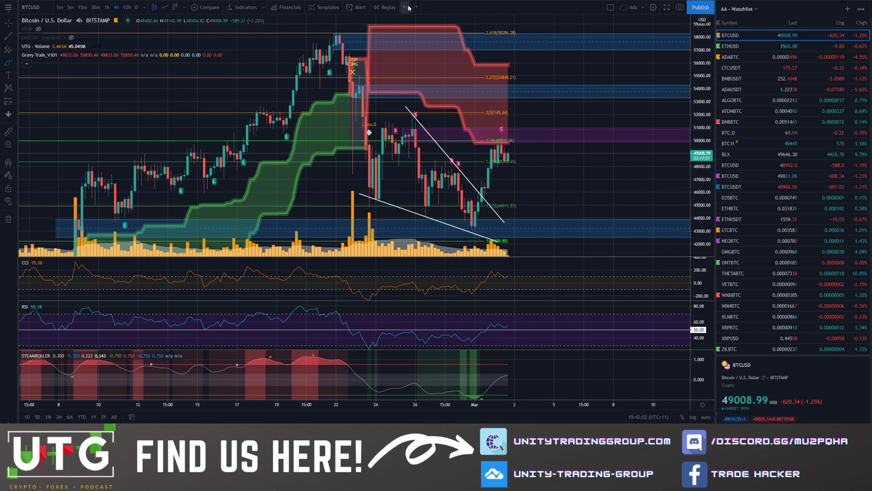
Step: Mark the 50,000 resistance and sketch breakout paths to about 56,000 and 57,500 with the brush, and undo all strokes
drag(481, 143, 504, 142)
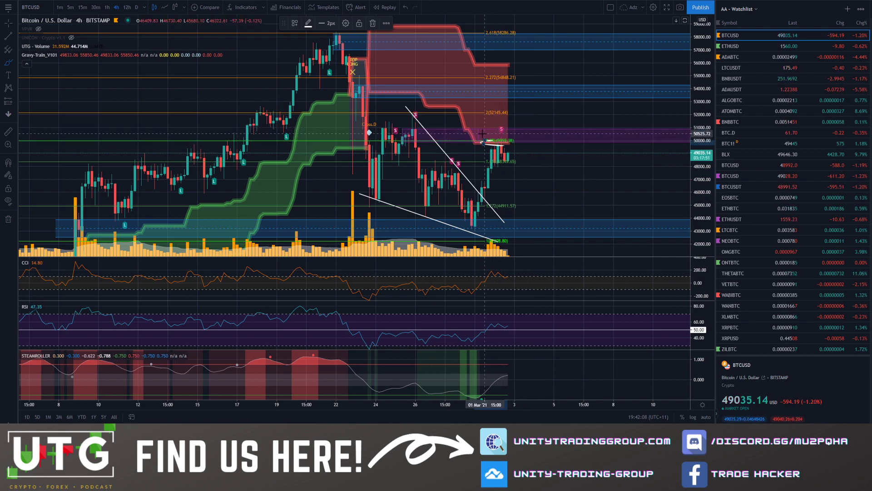
mouse_move(482, 143)
mouse_down()
mouse_move(510, 143)
mouse_move(539, 68)
mouse_move(526, 62)
mouse_up()
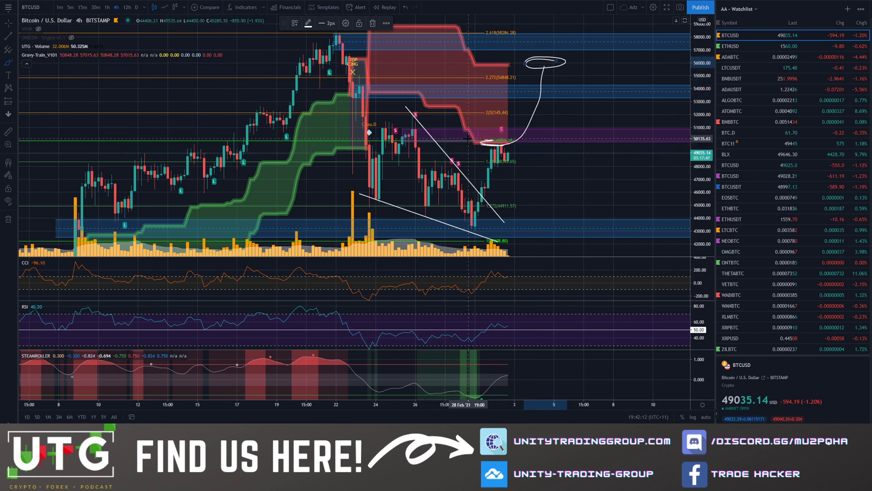
mouse_move(520, 77)
mouse_down()
mouse_move(589, 52)
mouse_move(596, 40)
mouse_up()
mouse_move(579, 48)
mouse_down()
mouse_move(614, 42)
mouse_move(563, 43)
mouse_up()
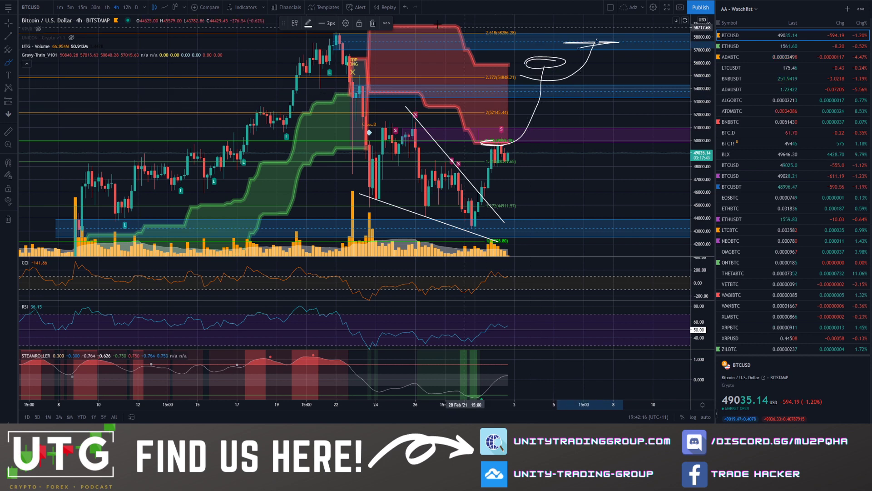
click(404, 8)
click(404, 7)
click(404, 7)
click(404, 8)
click(405, 7)
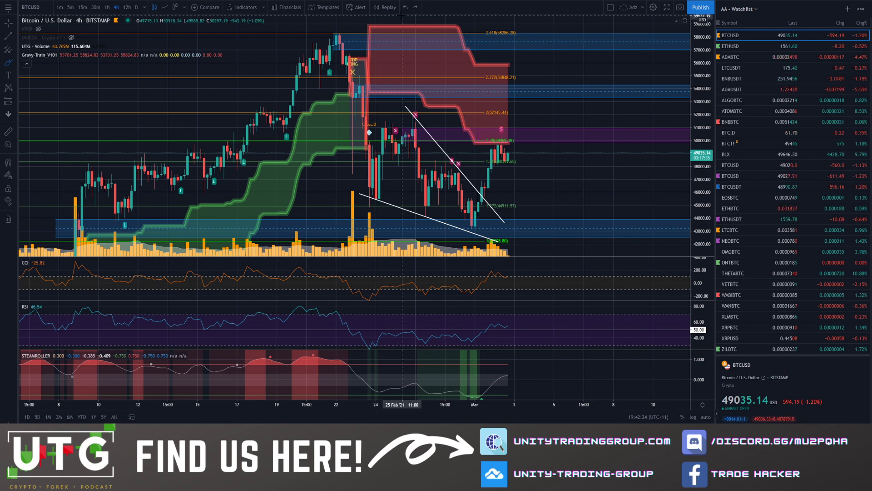
Step: Circle the resistance near 50,000 with the brush and sketch a projected path through the purple zone up to about 53,000
drag(289, 98, 552, 173)
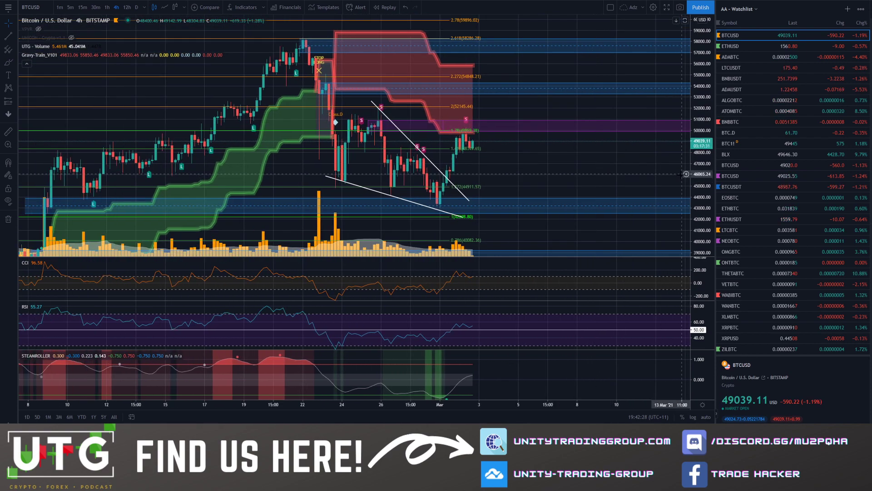
click(8, 62)
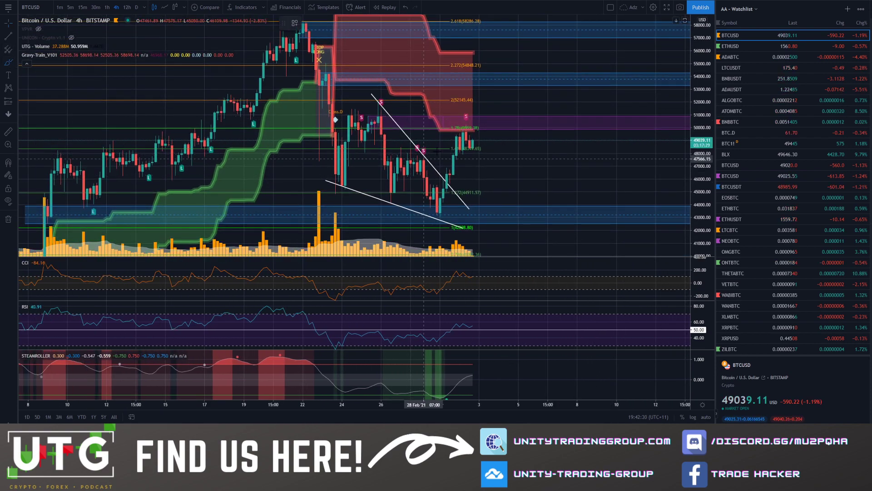
drag(468, 119, 488, 122)
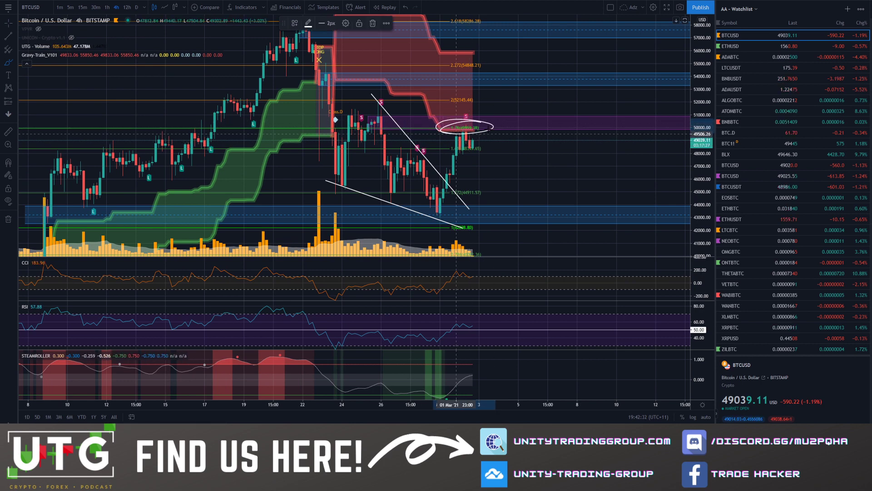
mouse_move(454, 156)
mouse_down()
mouse_move(502, 119)
mouse_move(517, 134)
mouse_move(554, 89)
mouse_up()
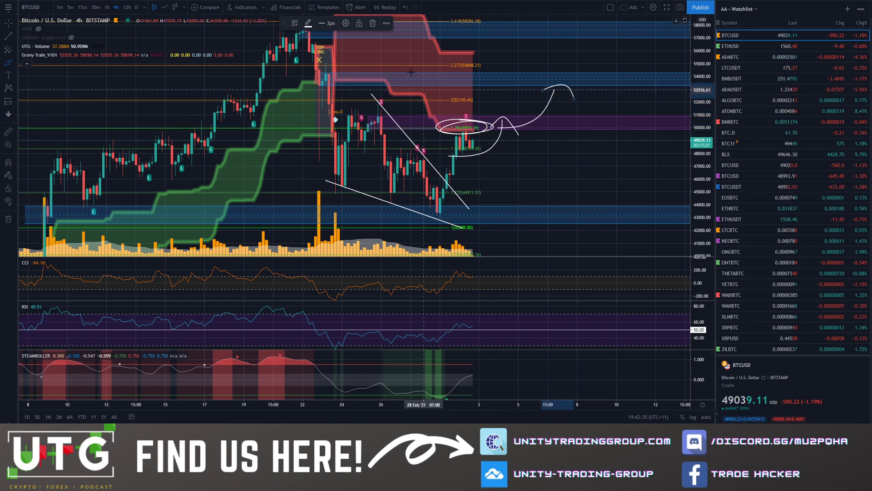
Step: Clear the old strokes, circle the 50,000 resistance and the wedge's starting peak, brush a drop to about 42,000, and undo these strokes
click(405, 8)
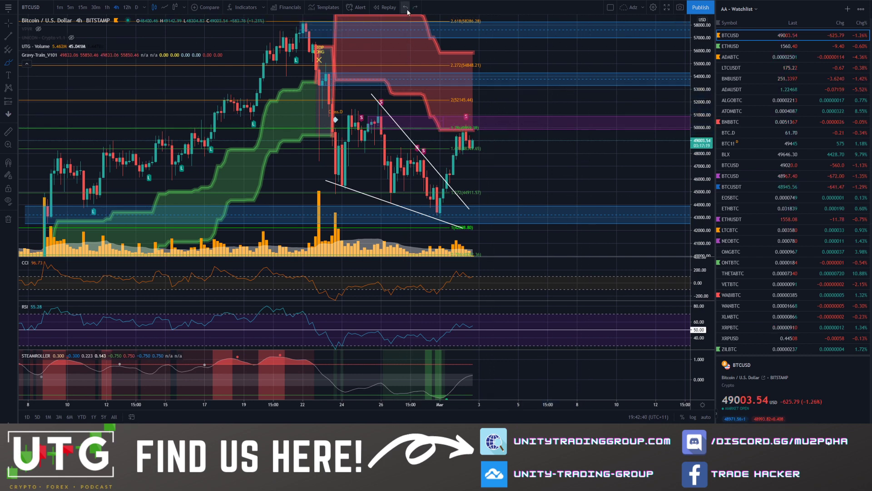
mouse_move(473, 121)
mouse_down()
mouse_move(448, 126)
mouse_move(461, 135)
mouse_move(472, 121)
mouse_up()
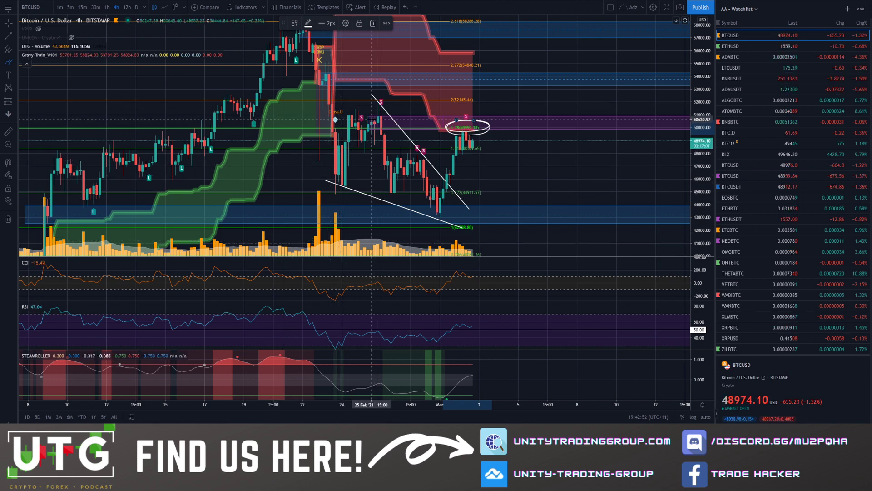
mouse_move(373, 96)
mouse_down()
mouse_move(386, 96)
mouse_move(371, 100)
mouse_up()
mouse_move(487, 130)
mouse_down()
mouse_move(511, 157)
mouse_move(538, 227)
mouse_up()
drag(537, 235, 544, 211)
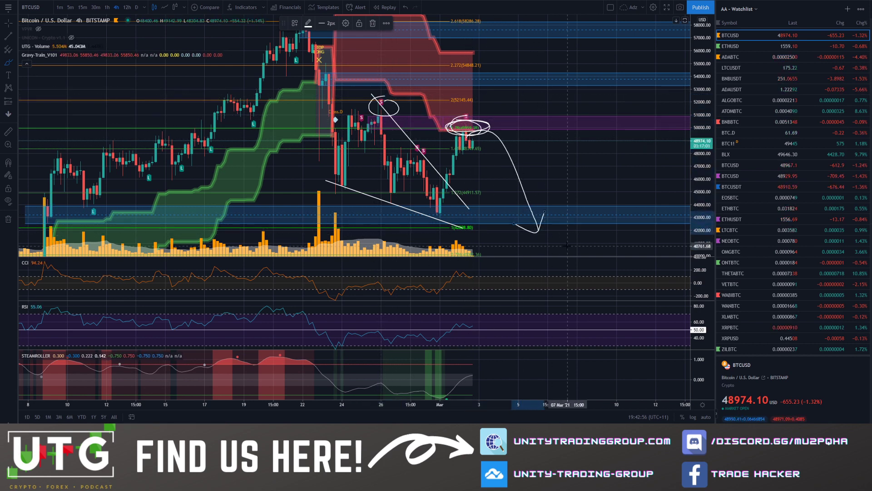
click(544, 223)
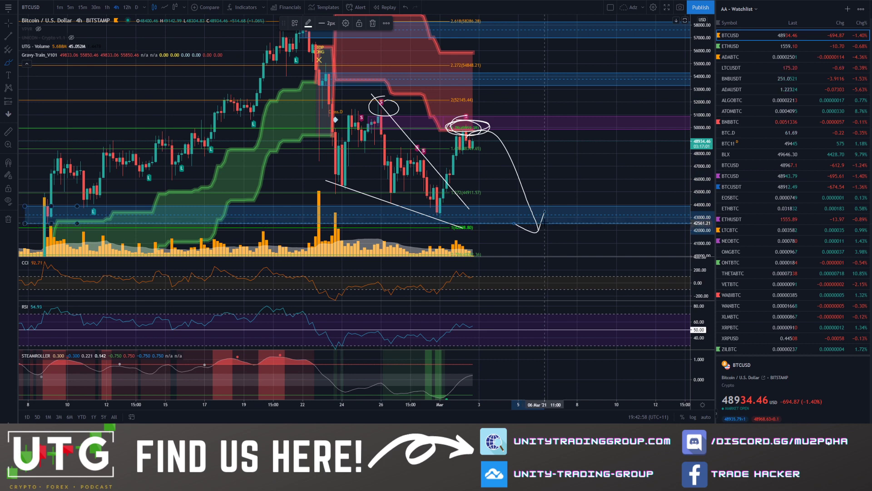
click(405, 7)
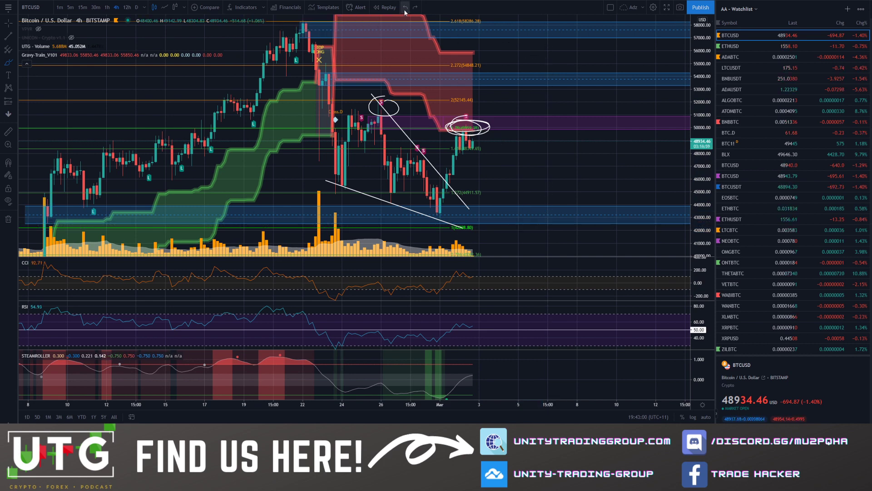
mouse_move(35, 38)
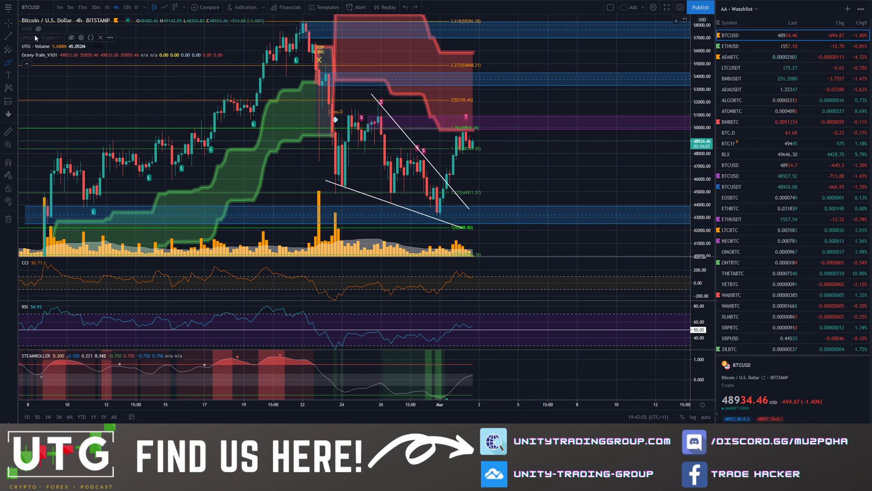
Step: Brush paths from the latest candles into the purple zone up to about 51,000, circle the blue zone near 54,000, and undo all strokes
drag(461, 155, 462, 146)
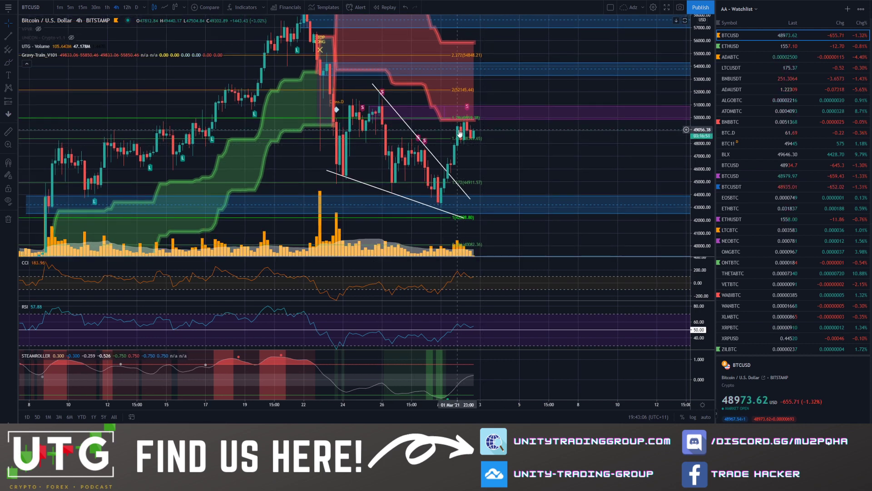
click(427, 150)
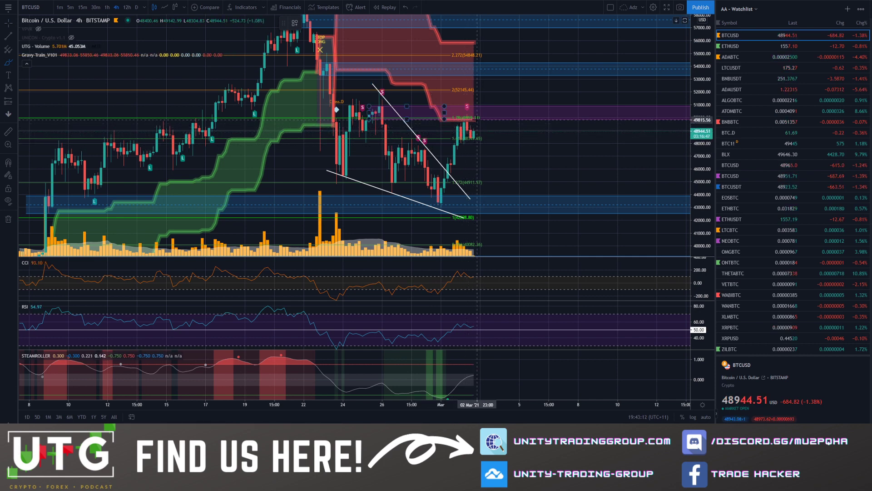
mouse_move(464, 141)
mouse_down()
mouse_move(507, 114)
mouse_move(519, 133)
mouse_up()
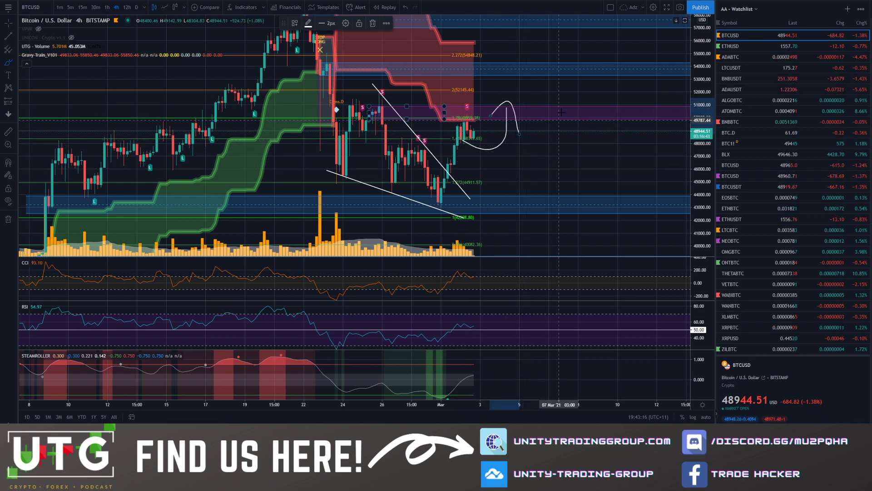
drag(650, 61, 659, 60)
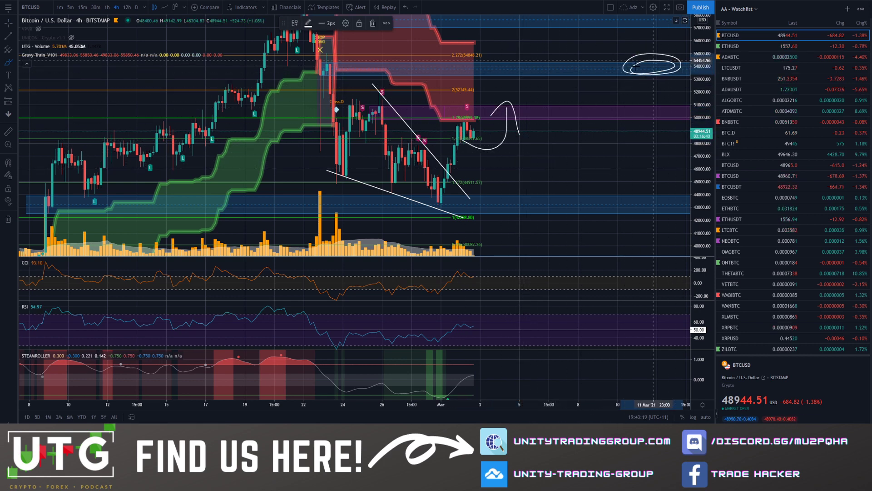
click(406, 8)
click(406, 7)
click(406, 8)
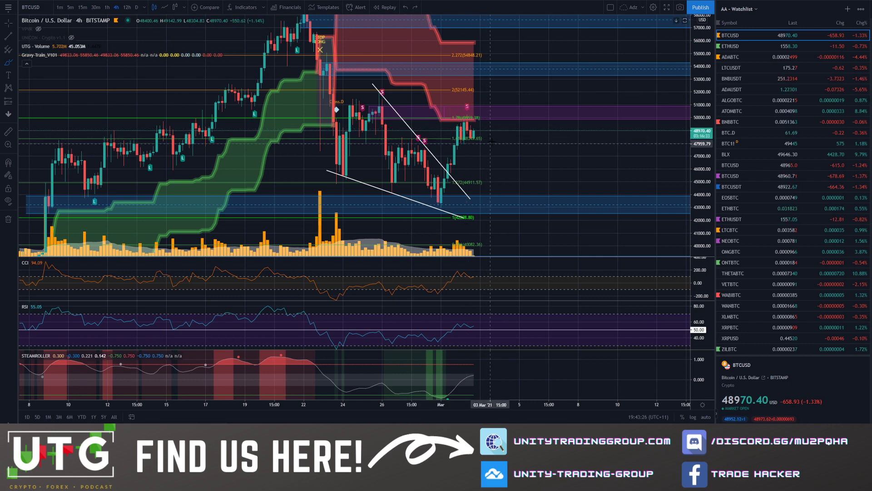
mouse_move(454, 139)
mouse_down()
mouse_move(482, 138)
mouse_move(508, 108)
mouse_move(529, 104)
mouse_up()
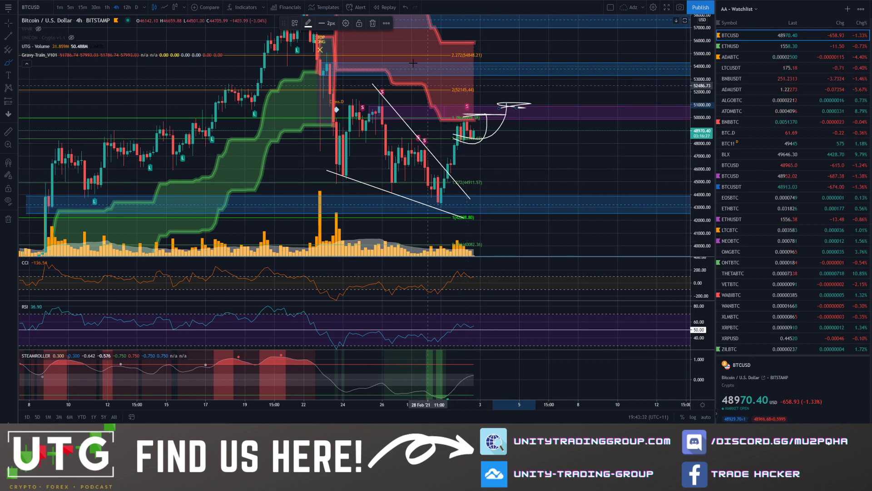
click(405, 8)
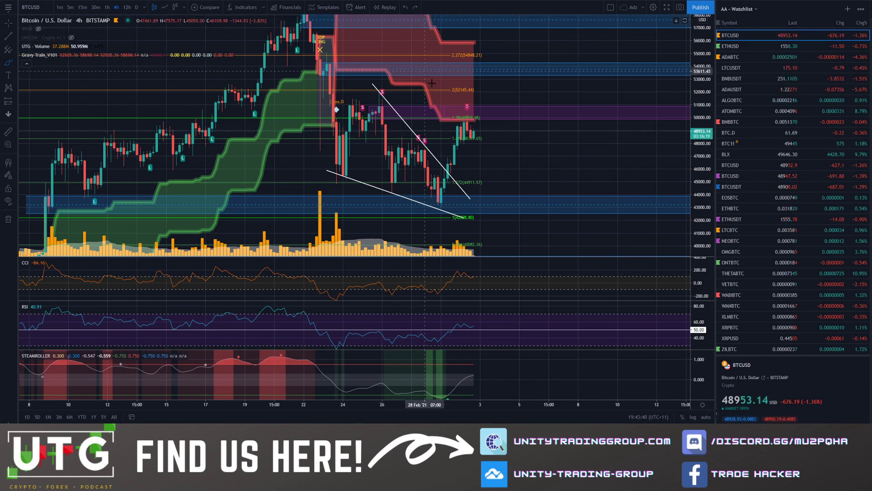
Step: Circle the wedge's lowest candles near 43,500, brush a path from the latest candles up past the purple zone, and undo the strokes
scroll(461, 105, down, 4)
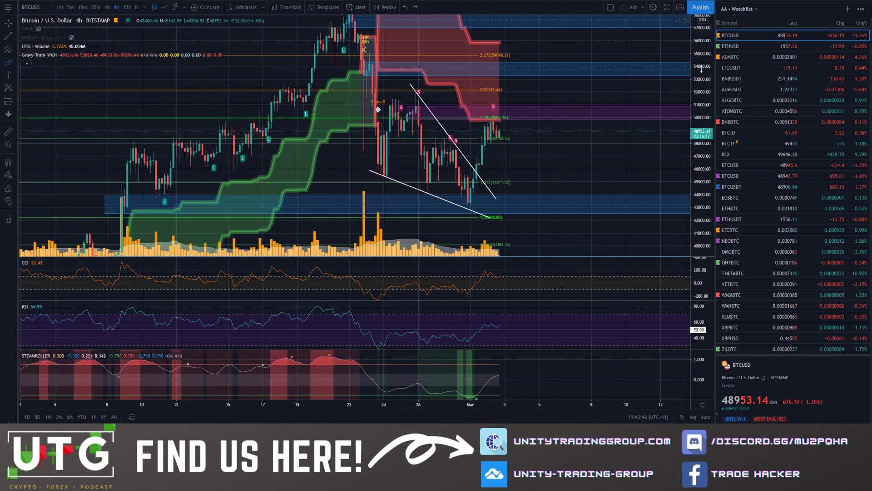
scroll(614, 129, down, 2)
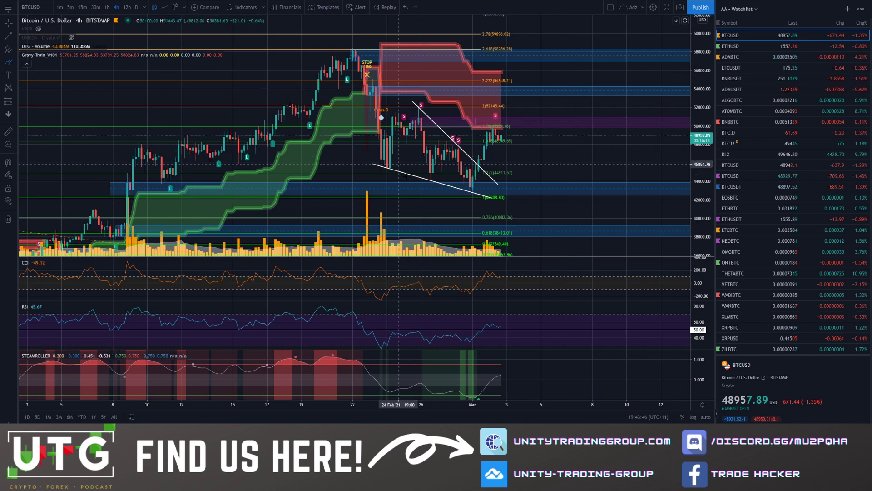
drag(490, 185, 496, 184)
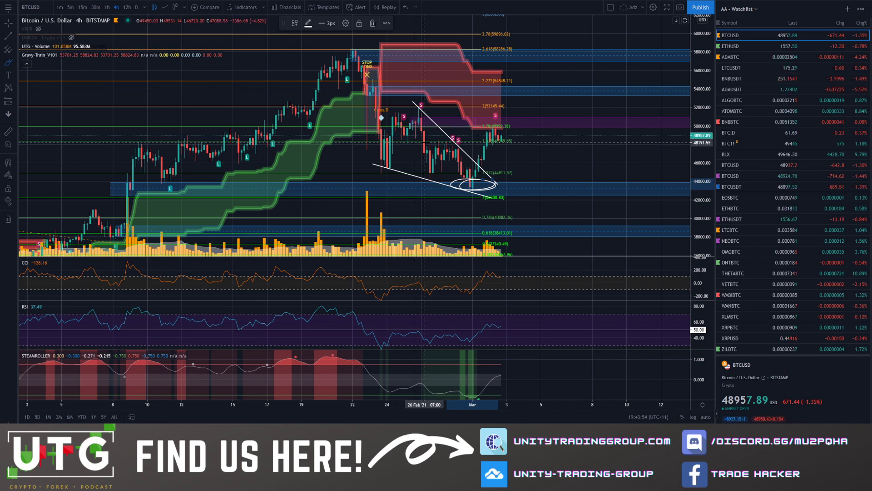
click(404, 7)
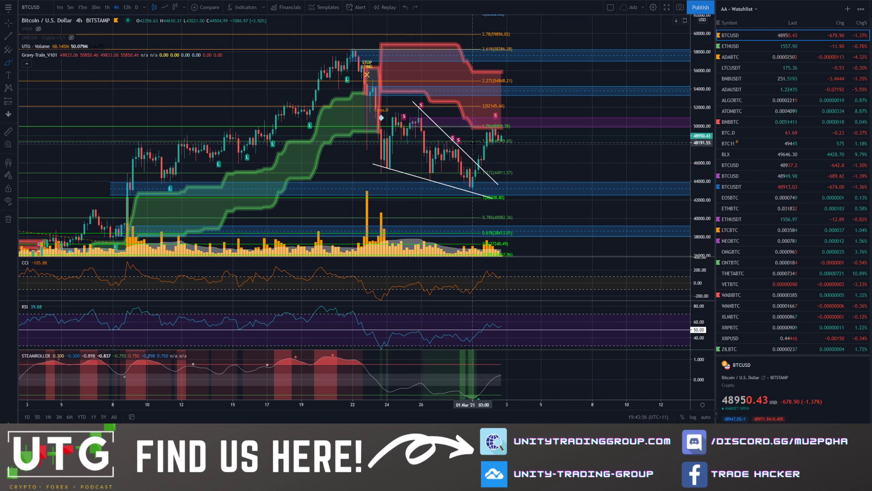
drag(475, 144, 526, 121)
mouse_move(484, 178)
mouse_down()
mouse_move(453, 195)
mouse_move(478, 203)
mouse_up()
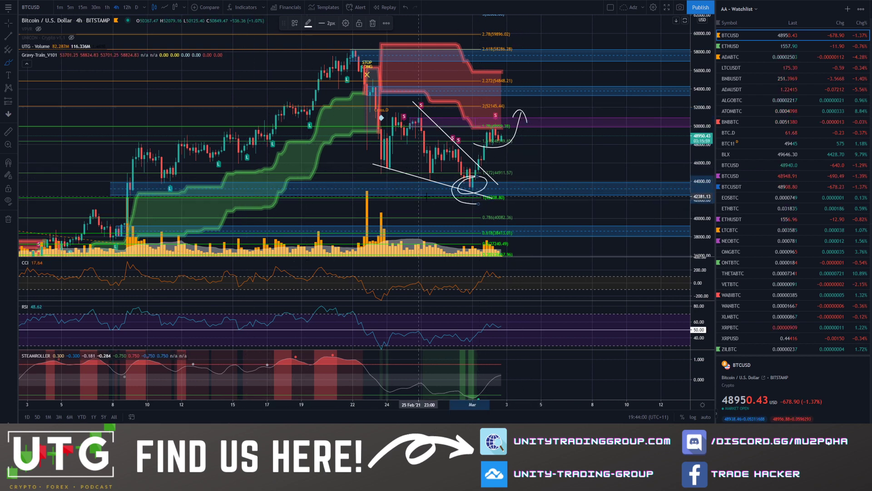
click(404, 8)
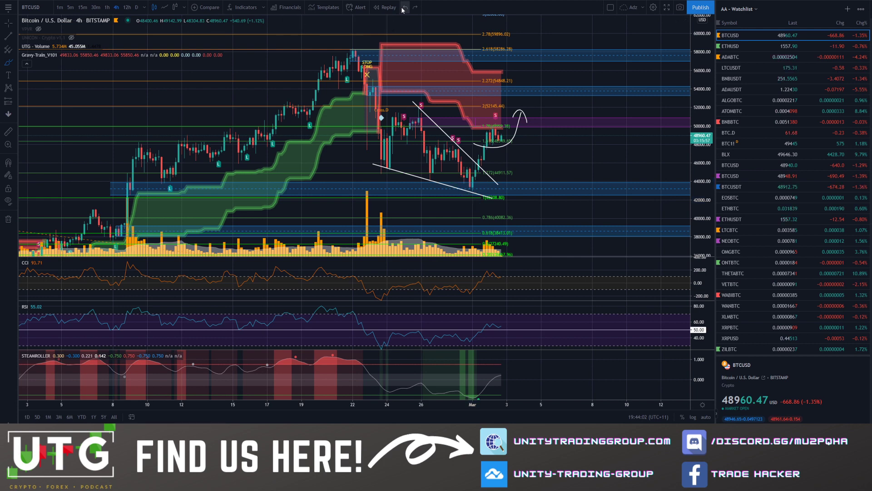
click(403, 8)
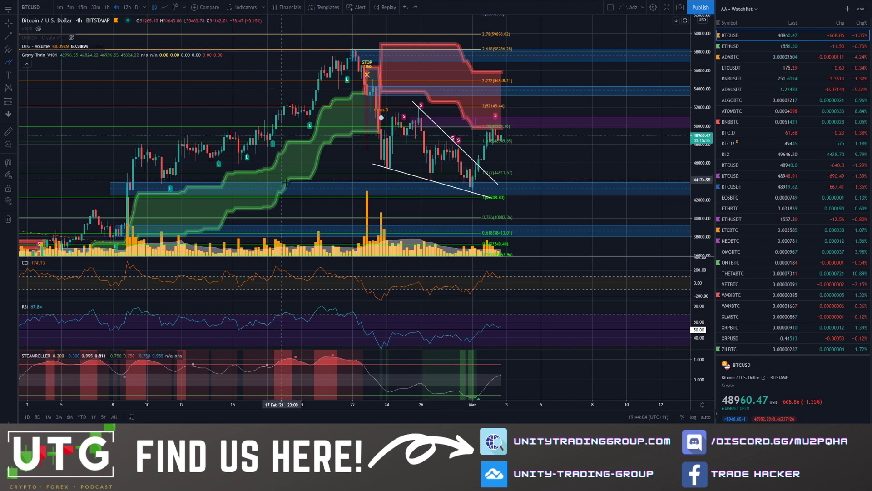
Step: Brush a rise to about 55,000 and an alternative drop to the circled lower blue zone near 38,500, undoing the strokes
mouse_move(468, 149)
mouse_down()
mouse_move(543, 83)
mouse_move(552, 109)
mouse_up()
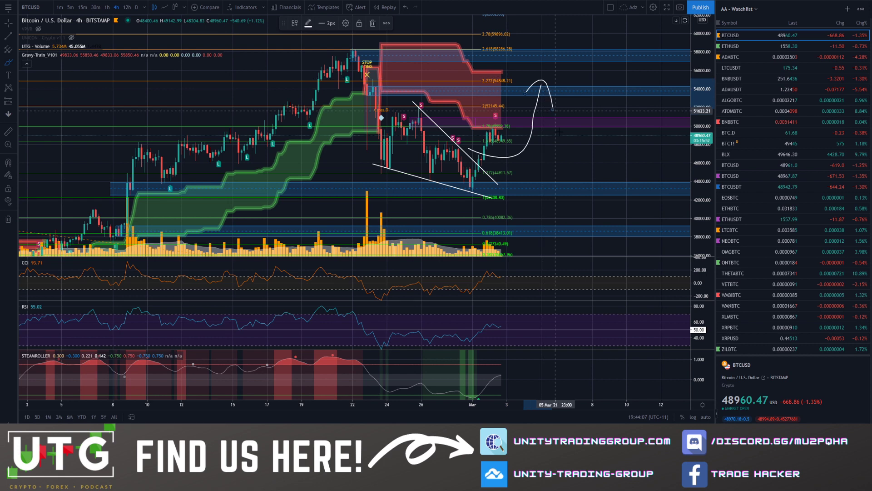
click(409, 8)
mouse_move(468, 163)
mouse_down()
mouse_move(541, 223)
mouse_move(513, 225)
mouse_move(541, 222)
mouse_up()
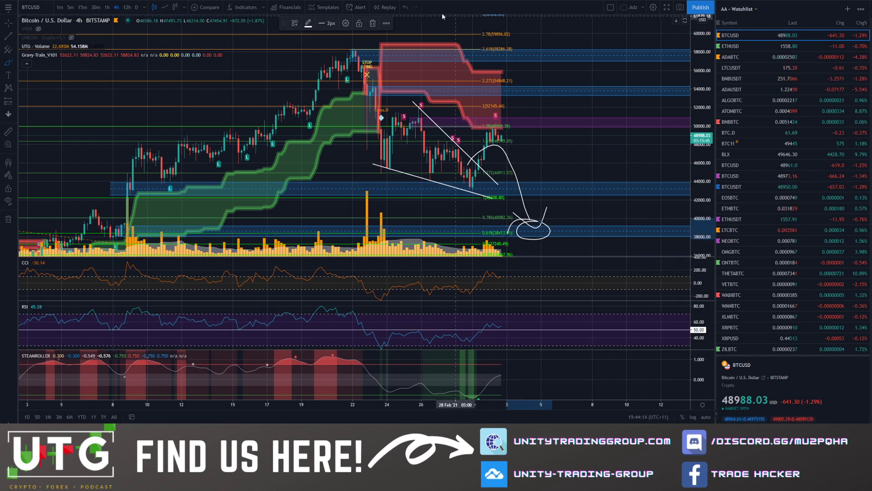
key(ctrl+z)
key(ctrl+z)
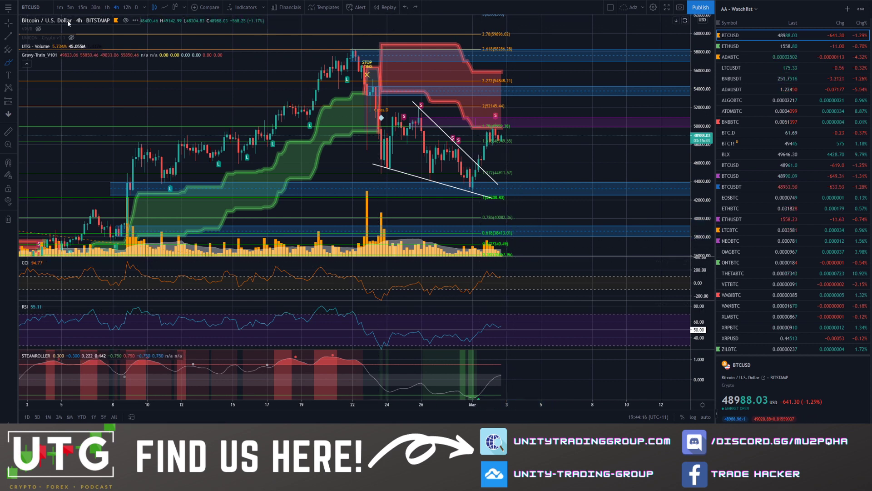
Step: Switch the chart to ETHUSD and frame the 4-hour candles from early February to the latest price
drag(555, 113, 589, 131)
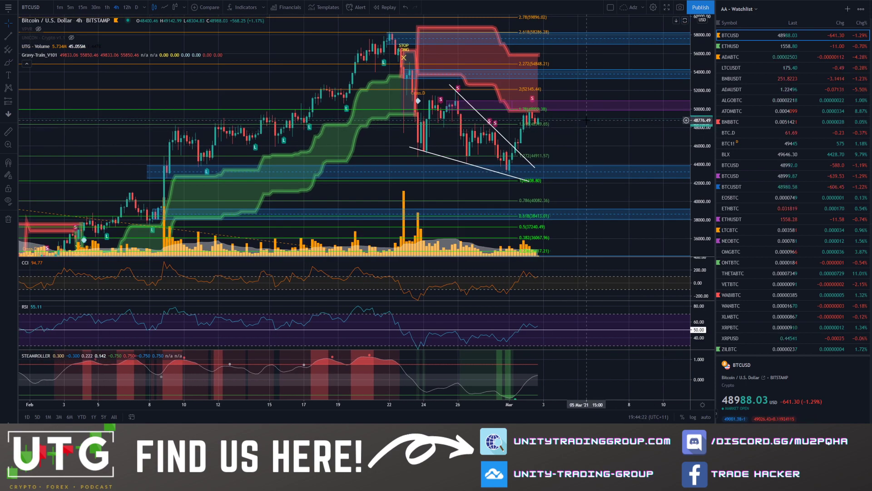
click(733, 46)
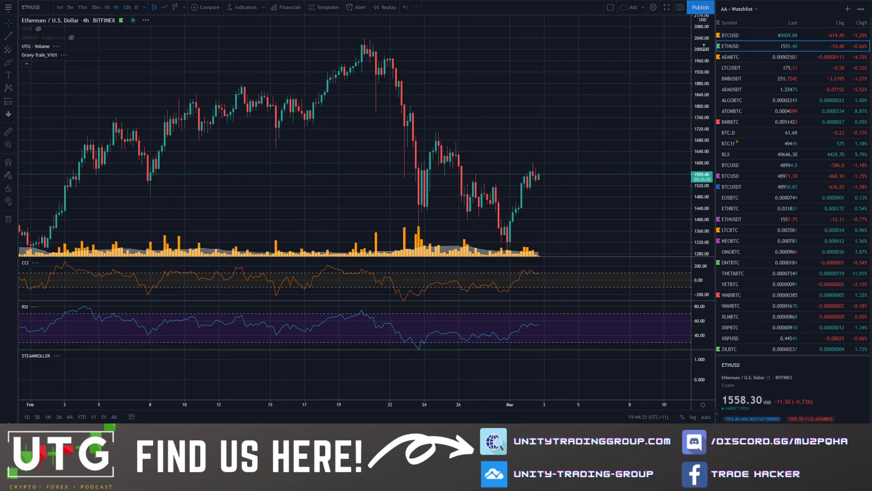
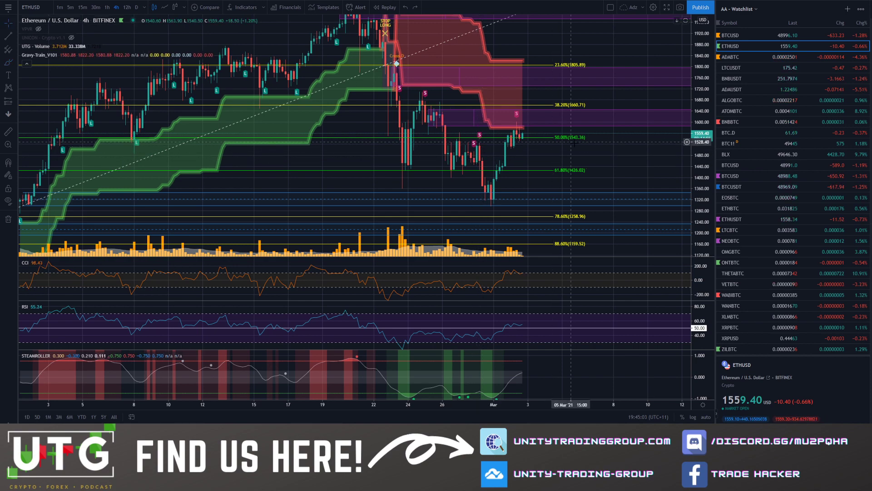
scroll(617, 149, left, 3)
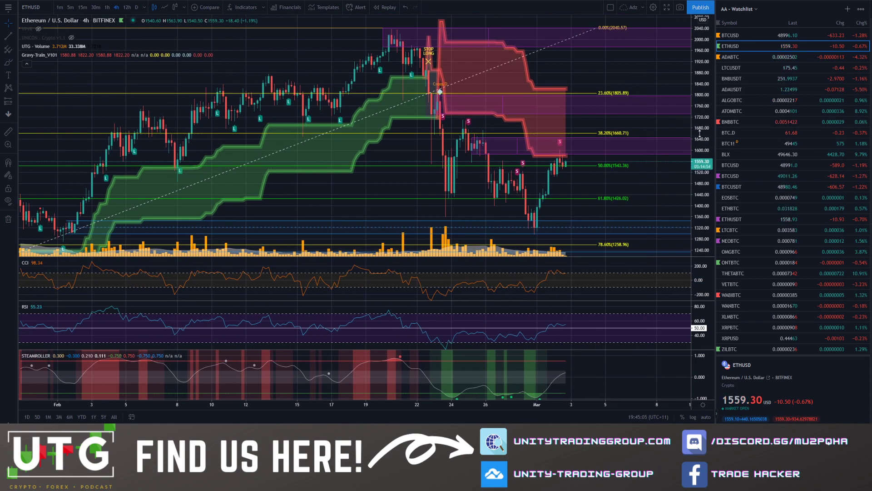
drag(699, 134, 701, 145)
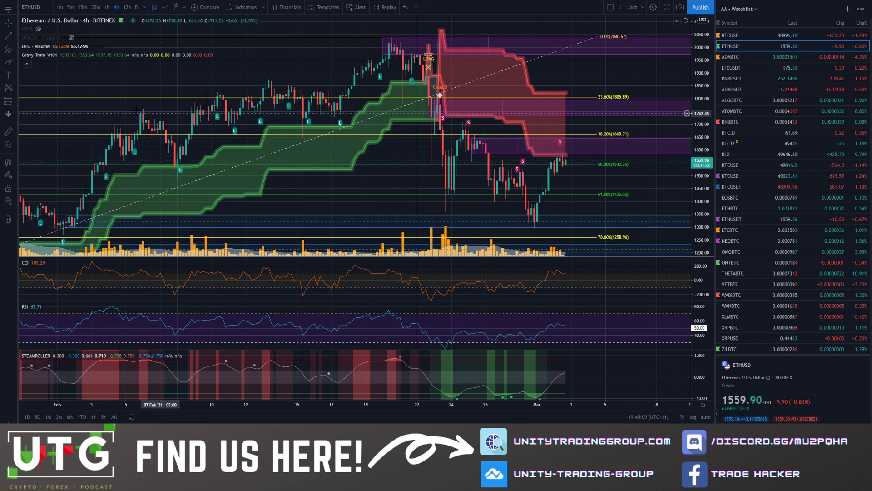
Step: Trace the lower and upper edges of the rising green band on the ETHUSD chart with the brush, and undo both strokes
click(8, 62)
mouse_move(193, 210)
mouse_down()
mouse_move(252, 178)
mouse_move(354, 150)
mouse_up()
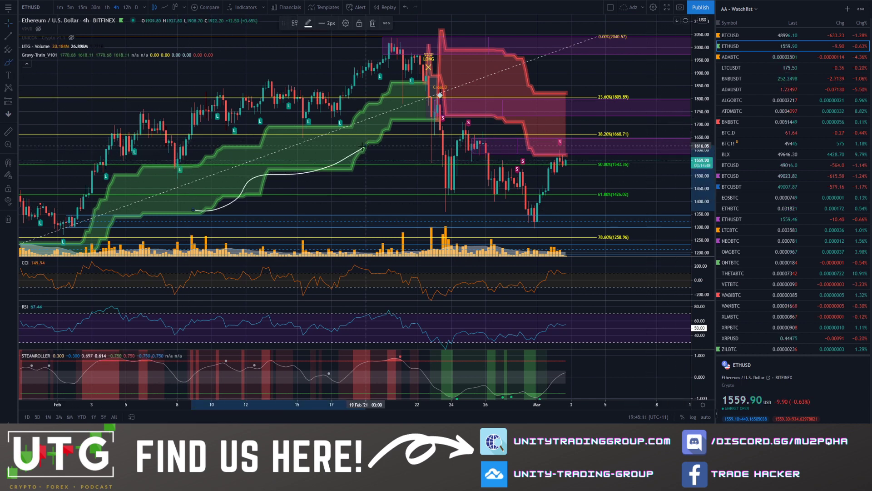
mouse_move(195, 166)
mouse_down()
mouse_move(267, 132)
mouse_move(354, 119)
mouse_up()
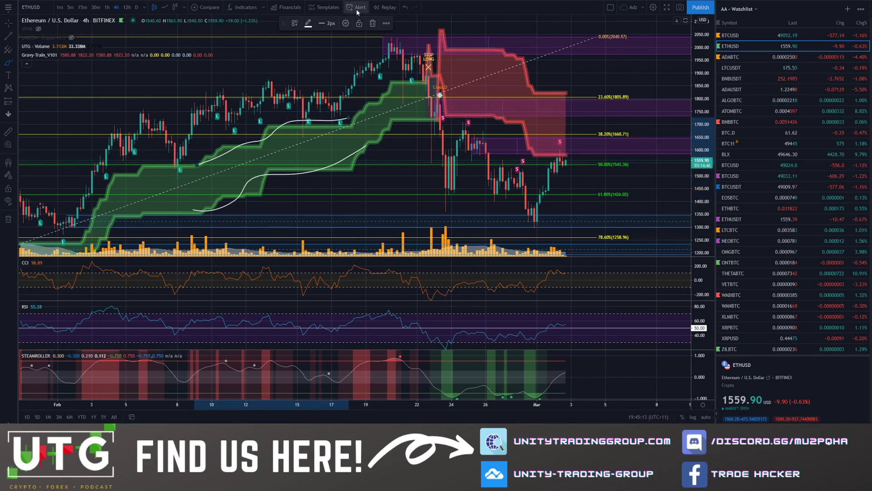
click(406, 8)
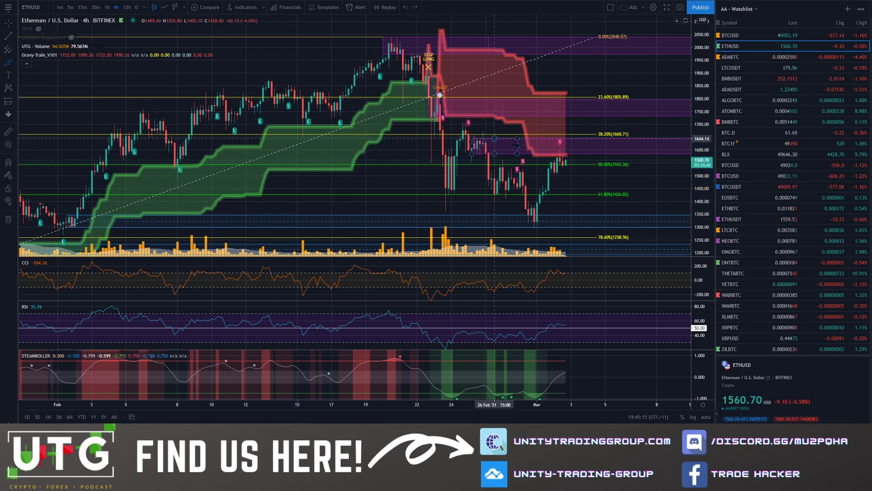
Step: Circle the red band's lower edge near 1,600 and the ETHUSD peak near 2,000 with the brush, and undo both circles
drag(561, 134, 549, 133)
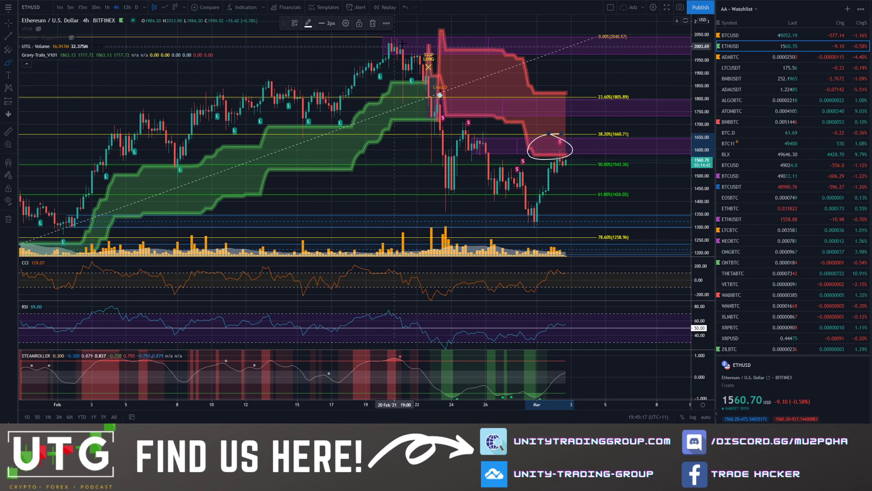
drag(394, 36, 410, 37)
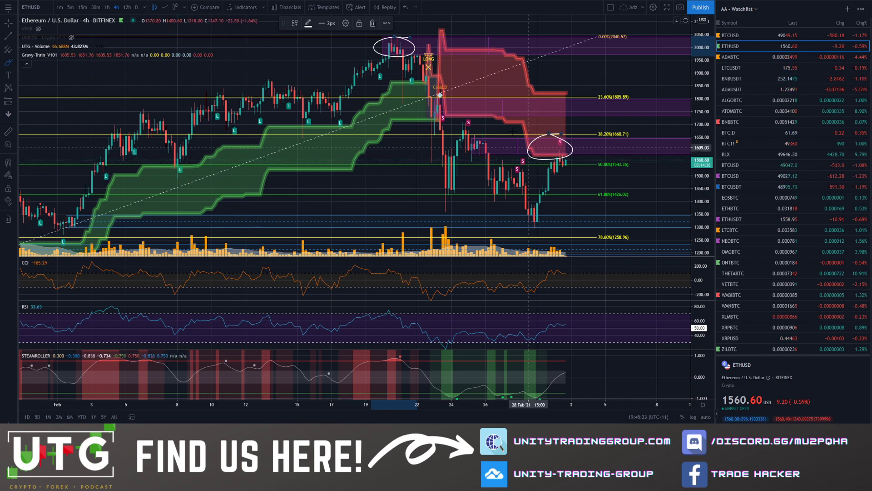
click(405, 8)
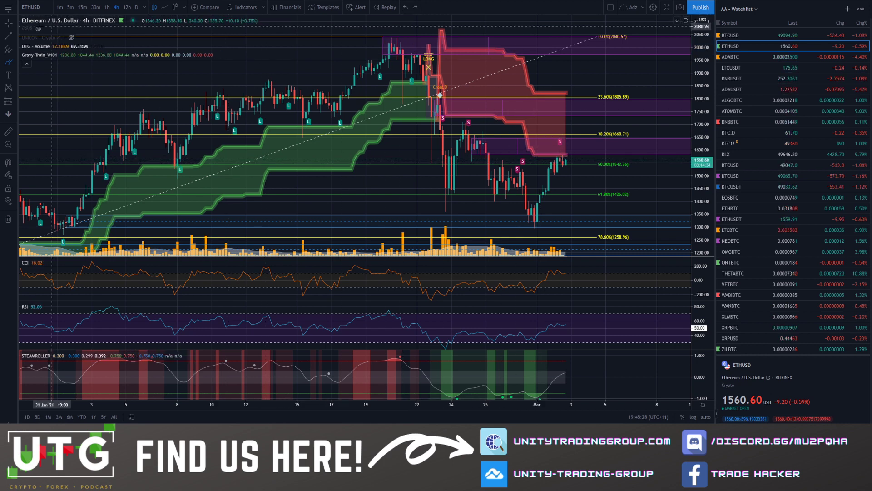
drag(597, 82, 552, 75)
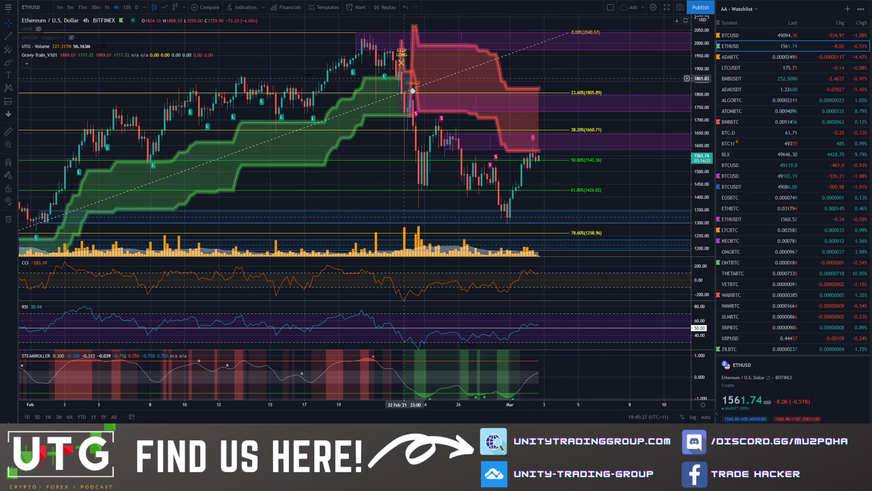
Step: Brush a rise from the latest ETHUSD candles to a circle near 1,600, then circle the nearby S marker, undoing both strokes
drag(587, 115, 557, 111)
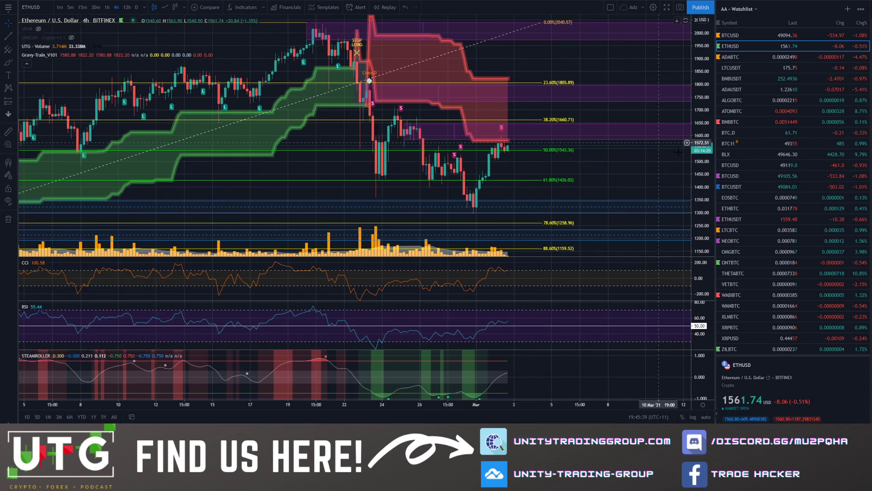
drag(143, 77, 107, 75)
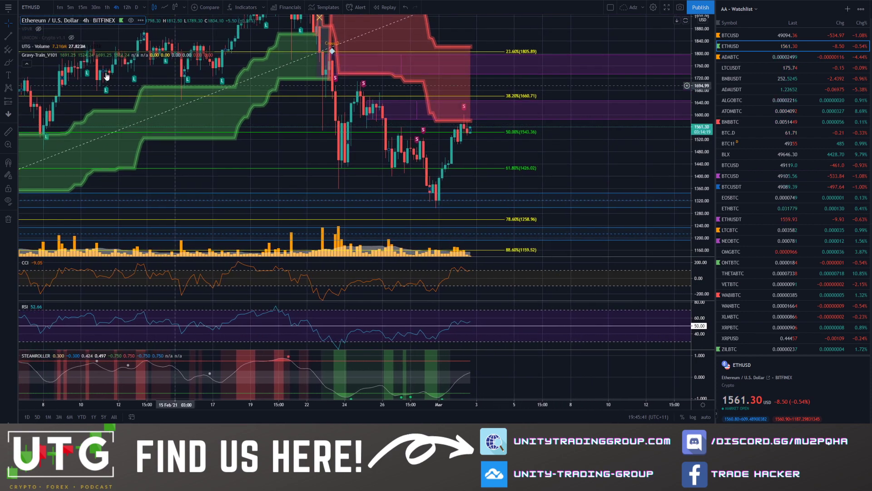
click(15, 62)
click(46, 91)
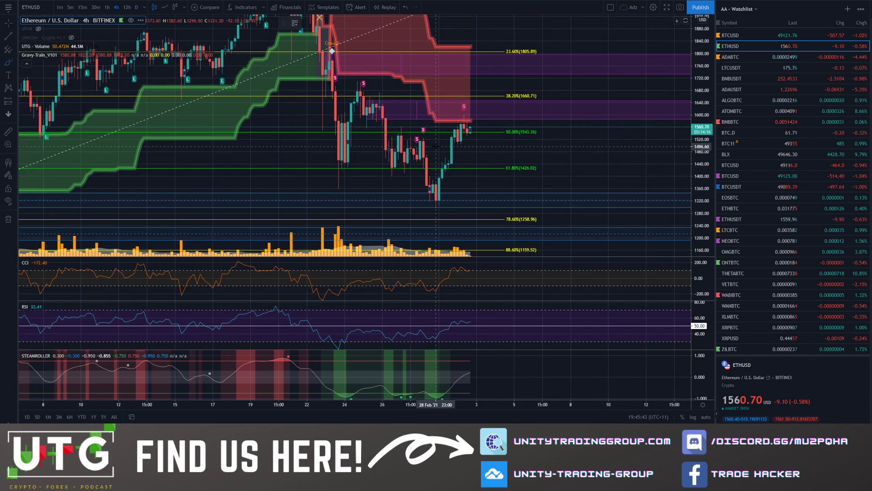
mouse_move(442, 136)
mouse_down()
mouse_move(468, 129)
mouse_move(482, 105)
mouse_move(470, 134)
mouse_up()
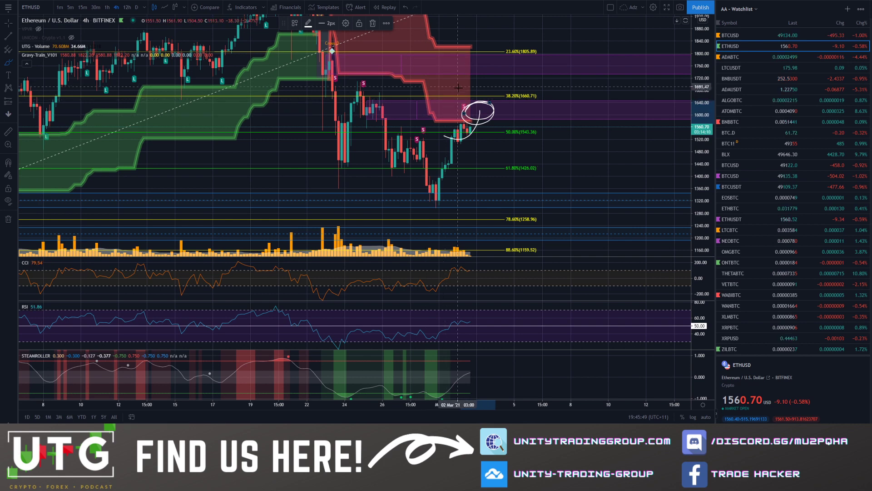
click(406, 7)
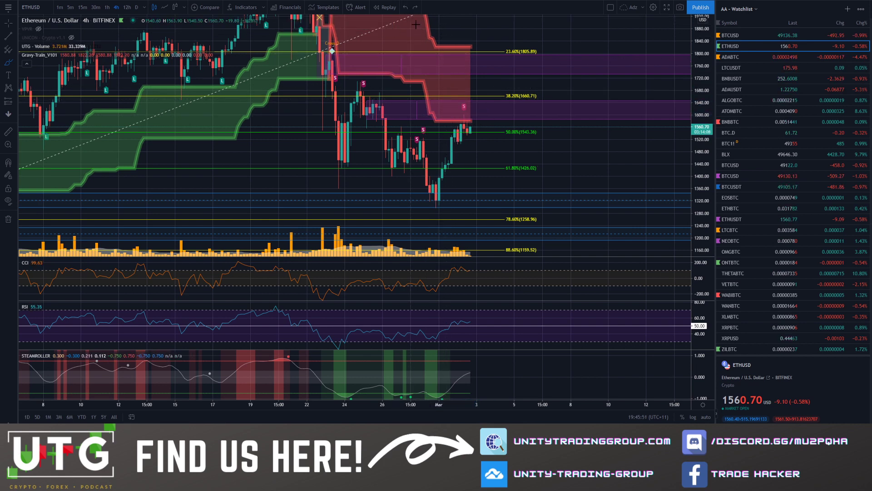
mouse_move(474, 105)
mouse_down()
mouse_move(450, 110)
mouse_move(460, 100)
mouse_up()
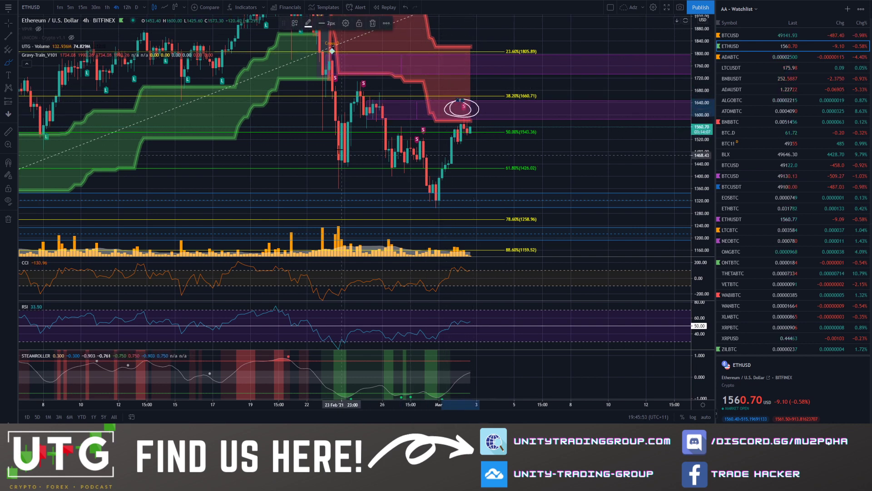
click(404, 8)
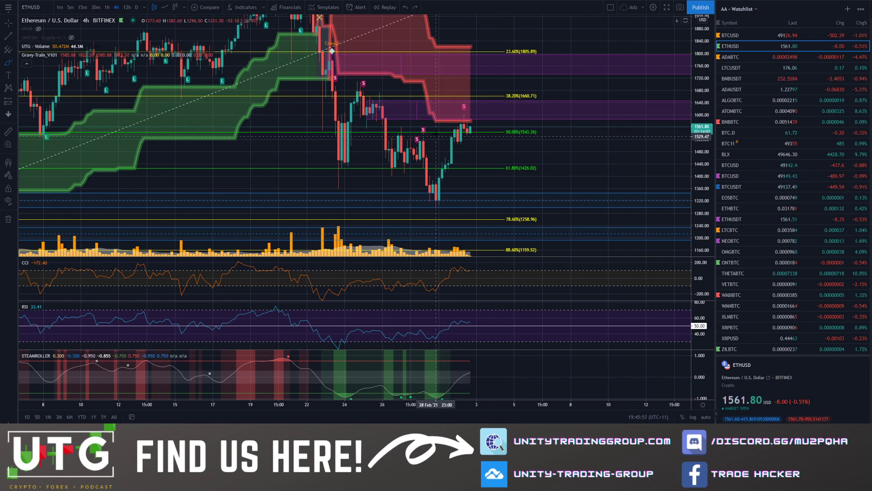
Step: Brush two alternative ETHUSD rises, to about 1,620 and to just above the 38.2% level, and undo both
mouse_move(448, 133)
mouse_down()
mouse_move(475, 131)
mouse_move(486, 109)
mouse_move(468, 110)
mouse_up()
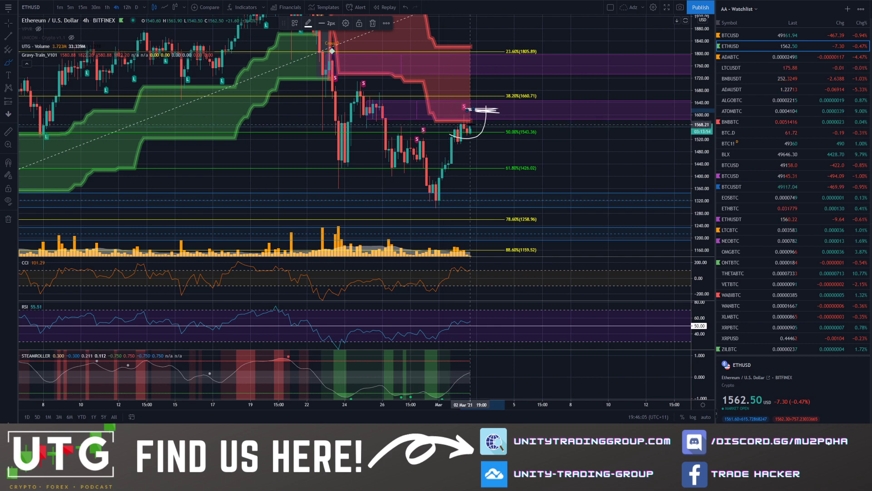
drag(470, 125, 577, 93)
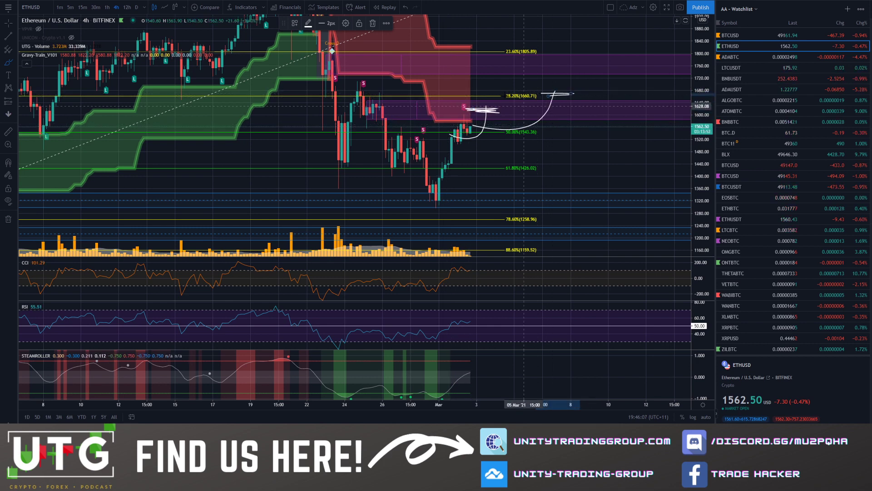
click(408, 7)
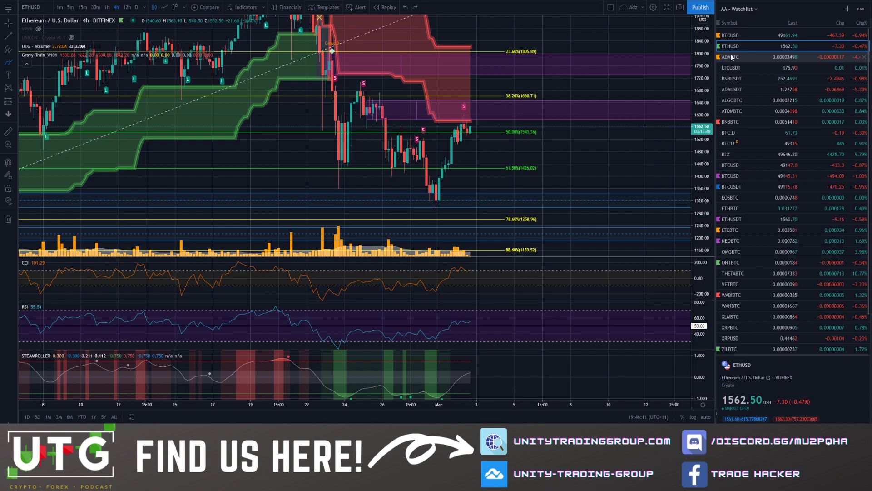
Step: Switch the chart to ADAUSDT and set its interval to 1 hour
click(747, 91)
right_click(746, 91)
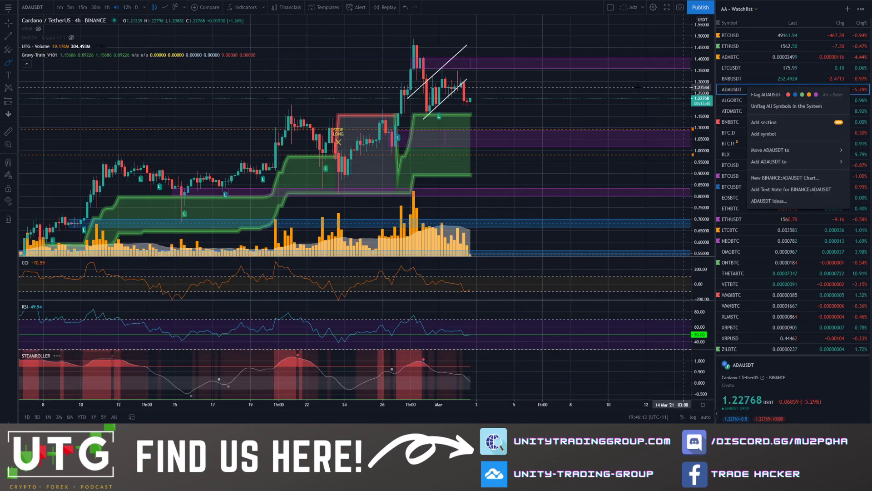
click(511, 92)
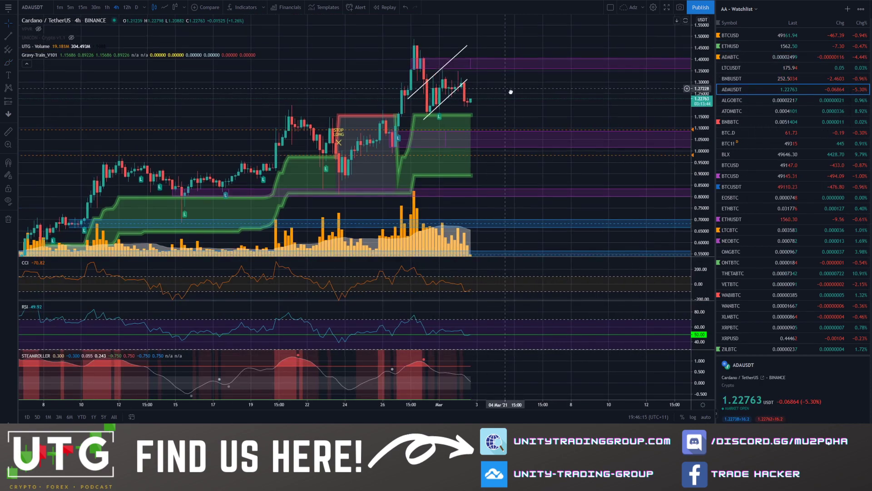
scroll(510, 92, up, 3)
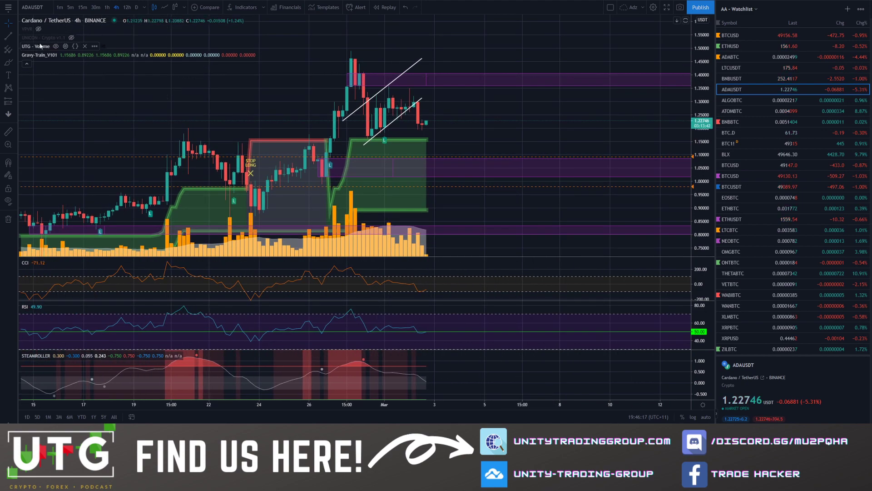
click(107, 7)
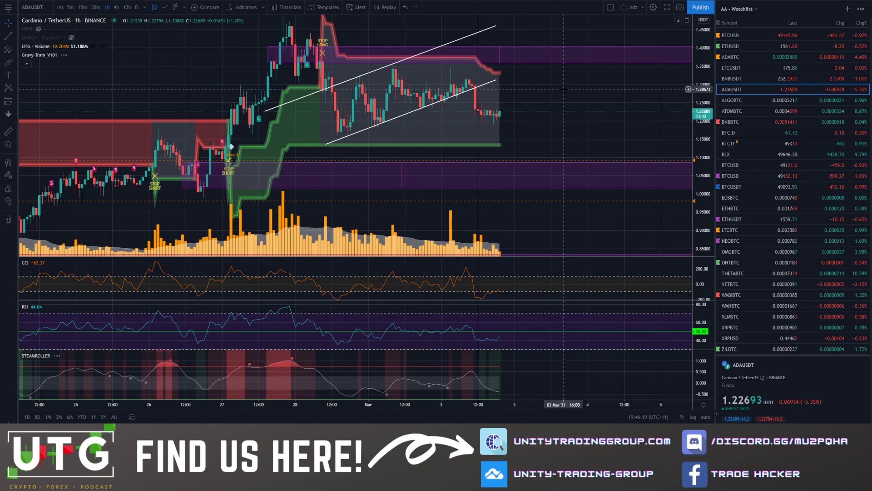
Step: Brush the swings inside the white rising channel up to about 1.37 and the drop below it to about 1.23, undoing both strokes
click(7, 64)
mouse_move(422, 179)
mouse_down()
mouse_move(486, 119)
mouse_move(529, 137)
mouse_move(529, 97)
mouse_move(519, 105)
mouse_move(545, 103)
mouse_move(526, 96)
mouse_up()
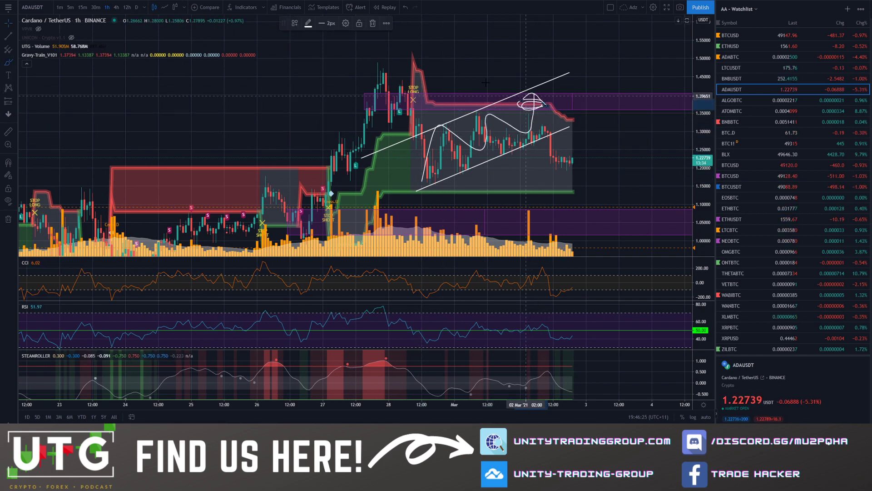
key(ctrl+z)
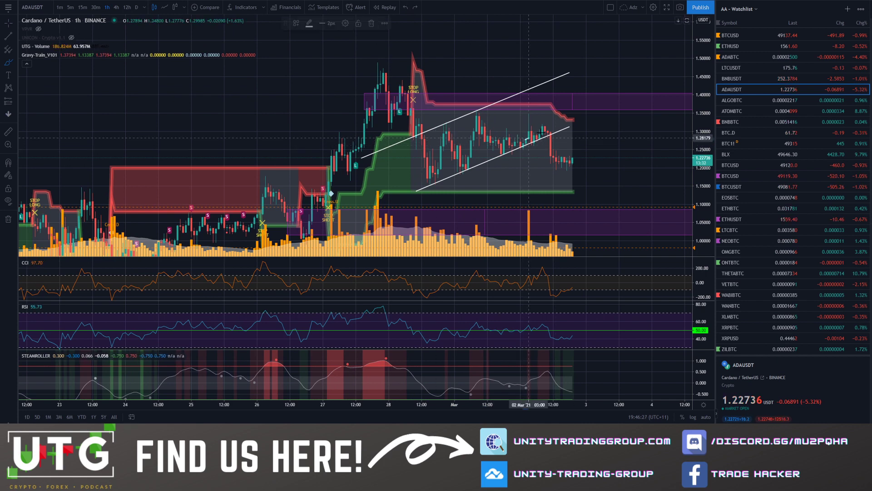
mouse_move(528, 137)
mouse_down()
mouse_move(550, 132)
mouse_move(561, 140)
mouse_up()
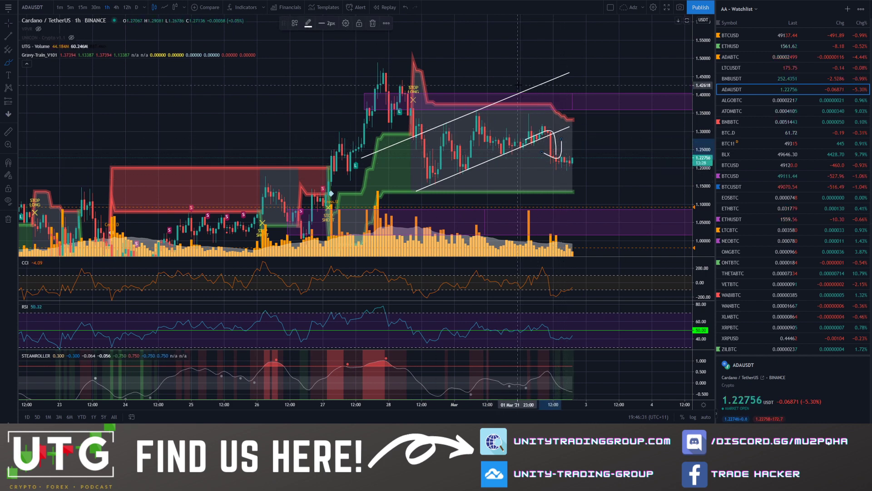
key(ctrl+z)
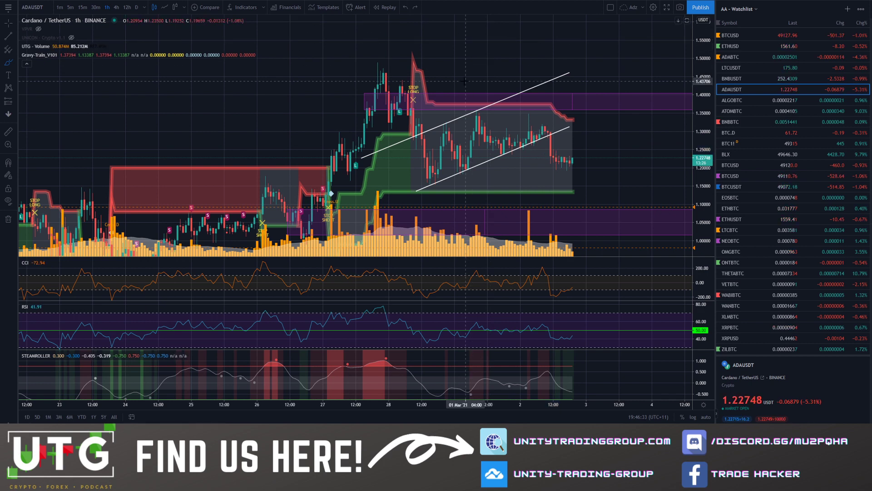
Step: Return ADAUSDT to the 4-hour interval, then circle the purple zone near 1.05 and the green band's top near 1.15, undoing both circles
click(119, 7)
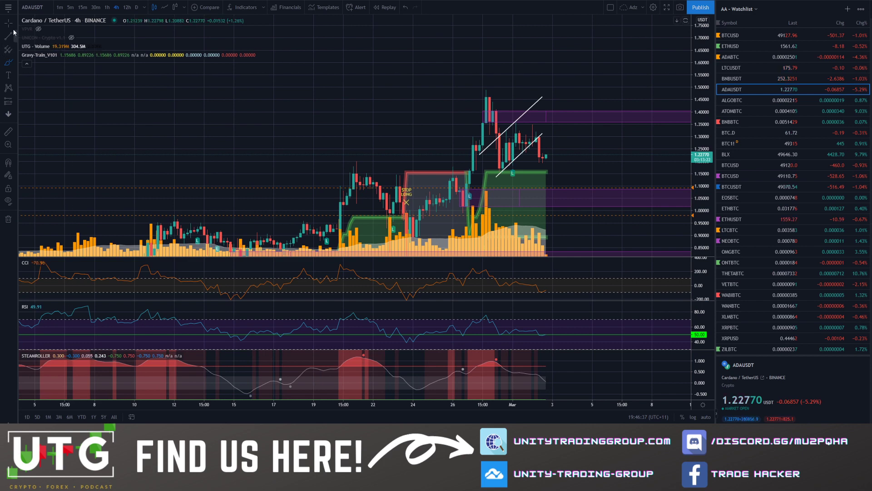
drag(238, 111, 131, 70)
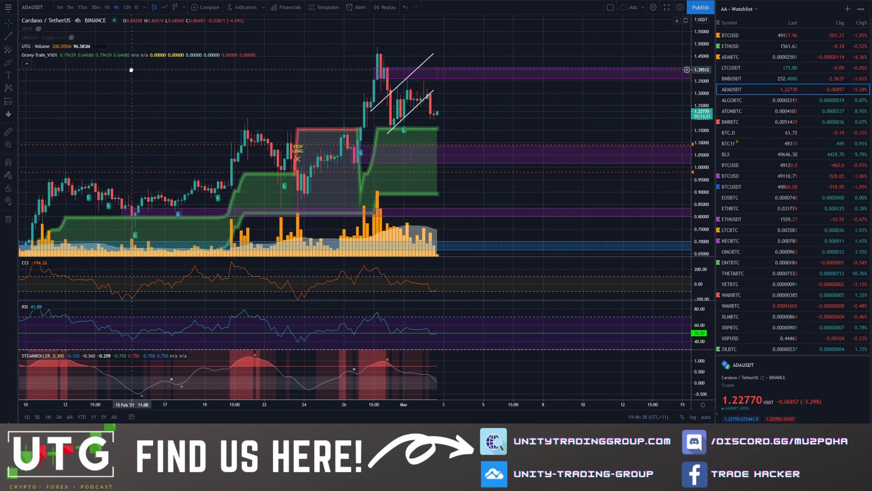
click(9, 63)
mouse_move(365, 146)
mouse_down()
mouse_move(345, 159)
mouse_move(367, 143)
mouse_up()
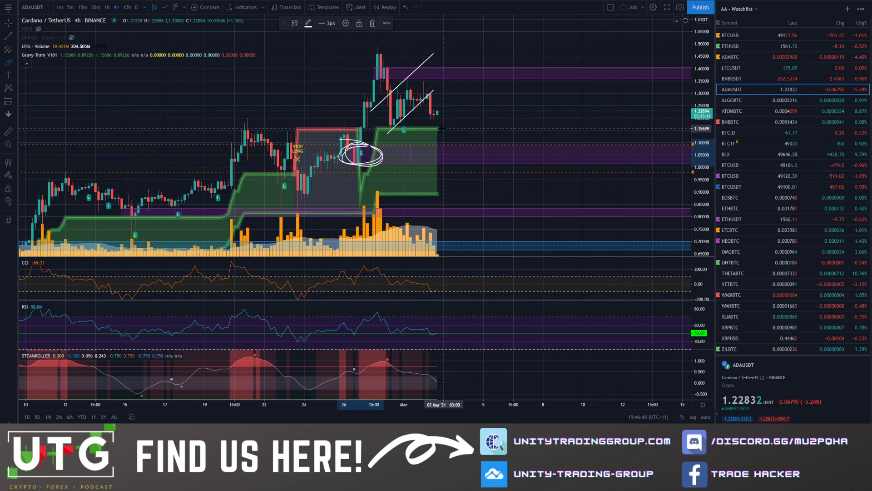
mouse_move(448, 119)
mouse_down()
mouse_move(425, 130)
mouse_move(441, 132)
mouse_up()
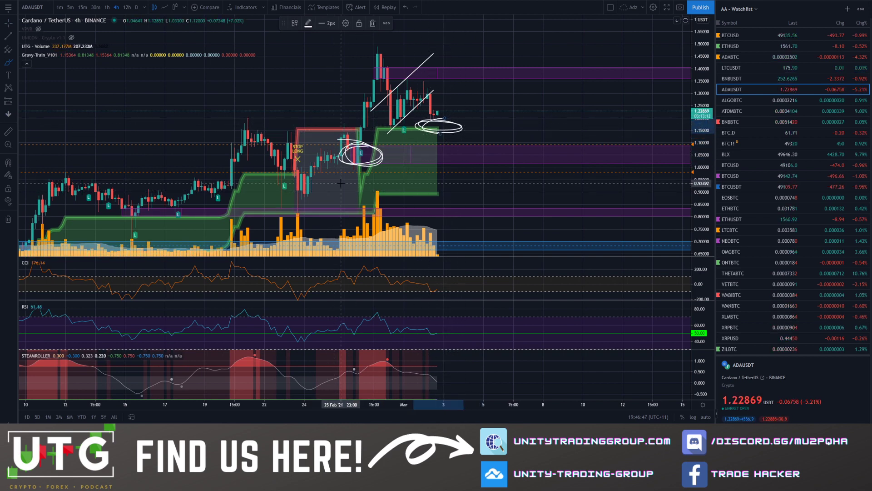
click(405, 7)
click(405, 7)
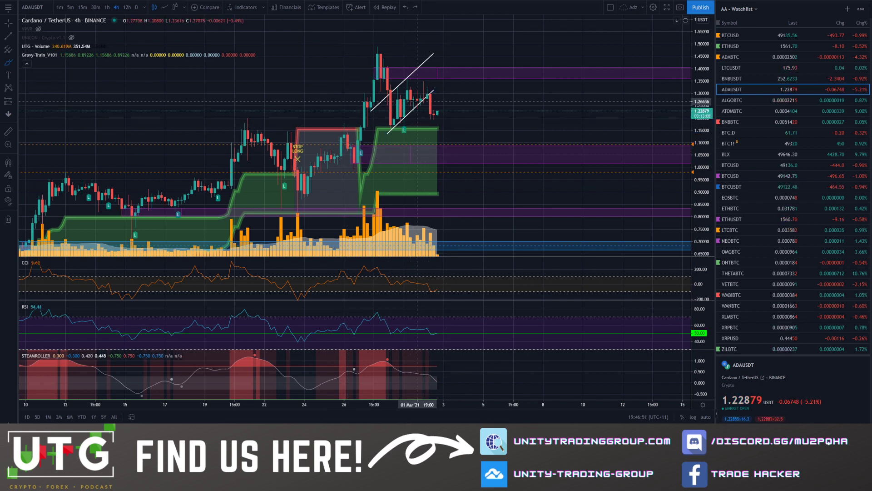
Step: Circle the earlier ADAUSDT peak near 1.18 and brush that level across to the latest candles and beyond, undoing the strokes
mouse_move(245, 110)
mouse_down()
mouse_move(308, 129)
mouse_move(639, 121)
mouse_up()
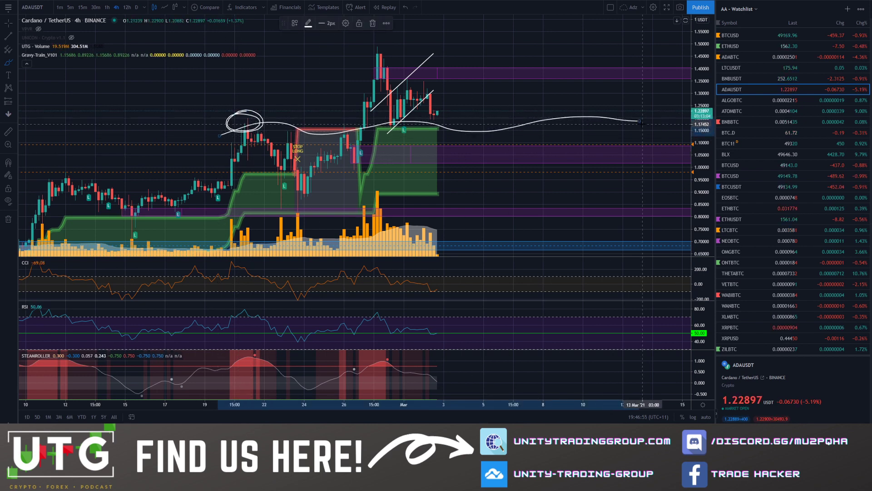
click(405, 7)
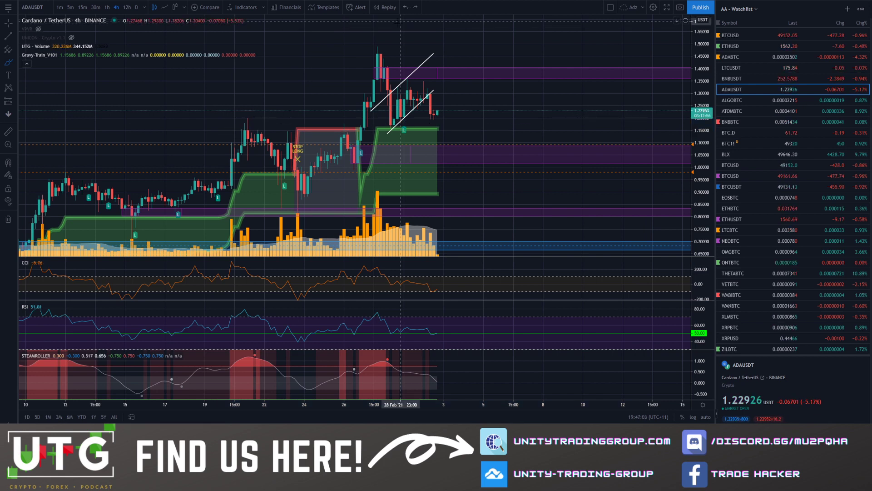
drag(290, 136, 493, 123)
key(ctrl+z)
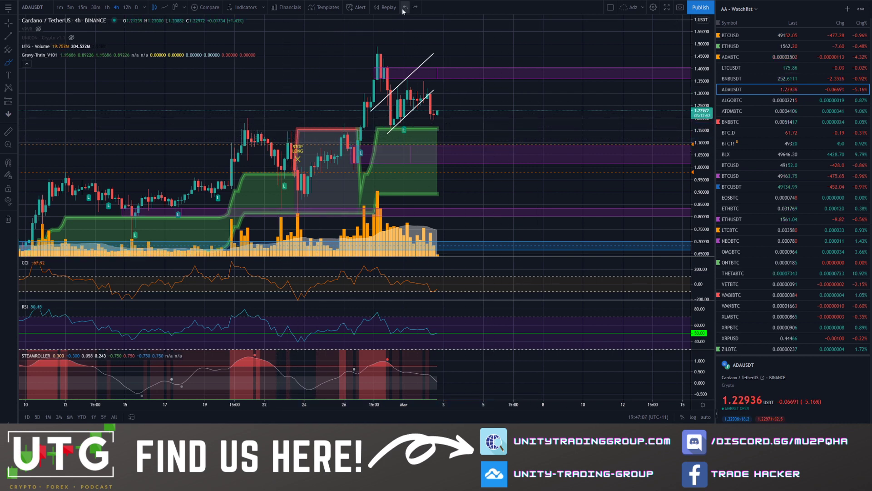
Step: Circle the 26 February high near 1.15 and the 28 February low near 1.17 with the brush, and undo both circles
mouse_move(345, 126)
mouse_down()
mouse_move(337, 137)
mouse_move(335, 129)
mouse_up()
mouse_move(399, 118)
mouse_down()
mouse_move(380, 127)
mouse_move(401, 121)
mouse_up()
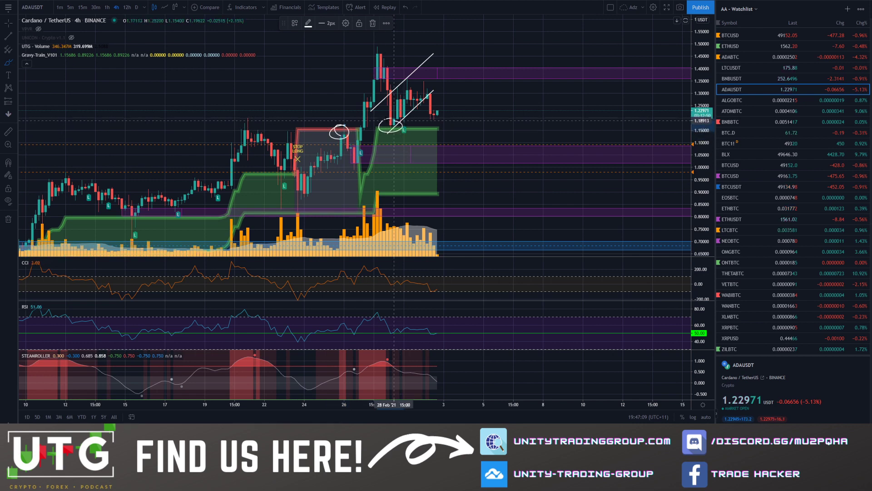
click(405, 8)
click(406, 8)
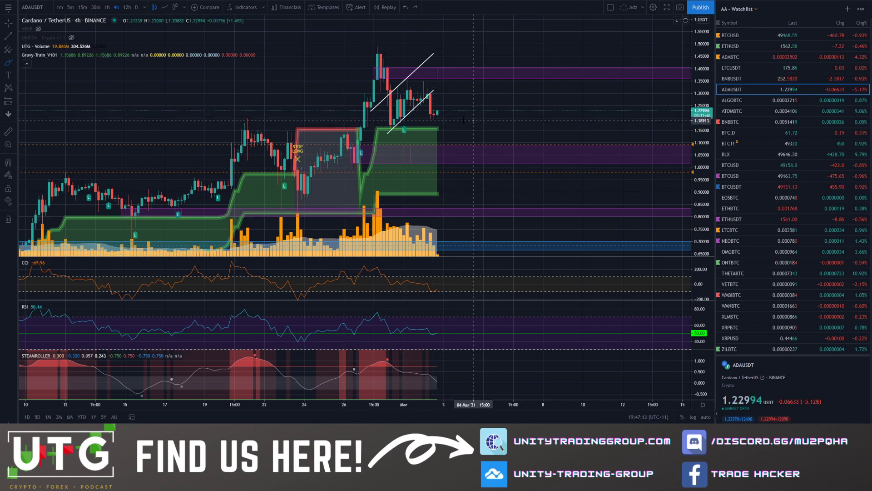
Step: Circle the green band's upper edge near 1.15 and the earlier dip into the purple zone near 1.05, removing both circles
mouse_move(443, 119)
mouse_down()
mouse_move(488, 123)
mouse_move(407, 136)
mouse_move(471, 122)
mouse_up()
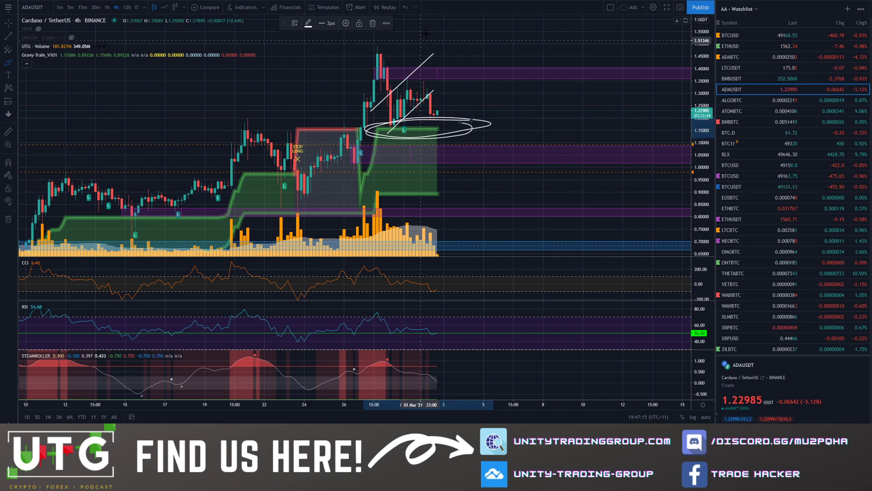
click(403, 8)
drag(359, 144, 348, 144)
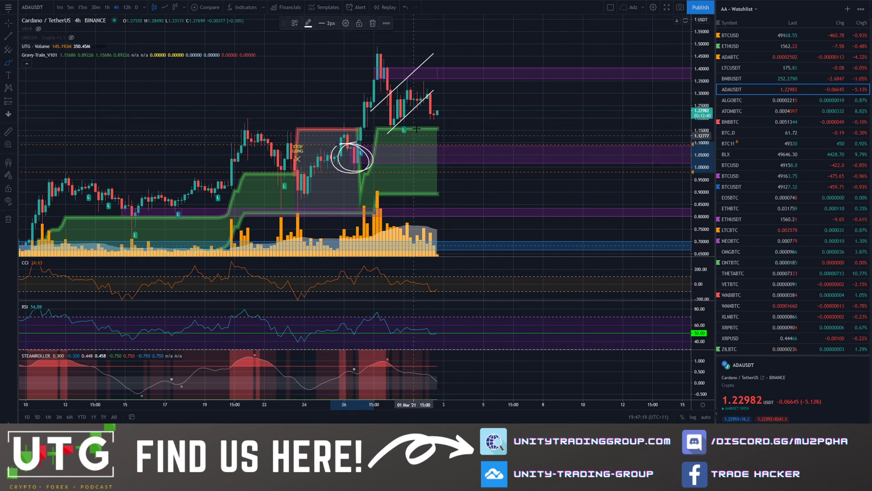
key(Delete)
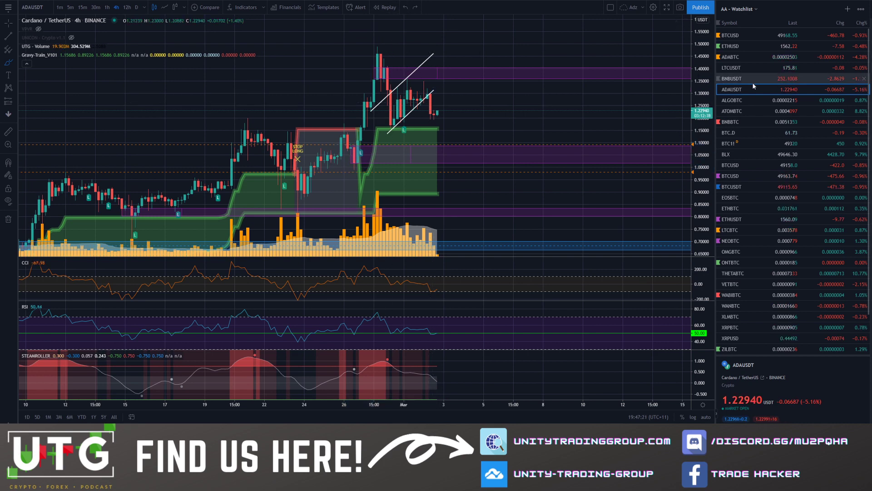
Step: Switch the chart to DOTUSDT on Binance and frame its 4-hour candles from early February to the latest price
scroll(751, 86, down, 2)
text(DOTUSDT)
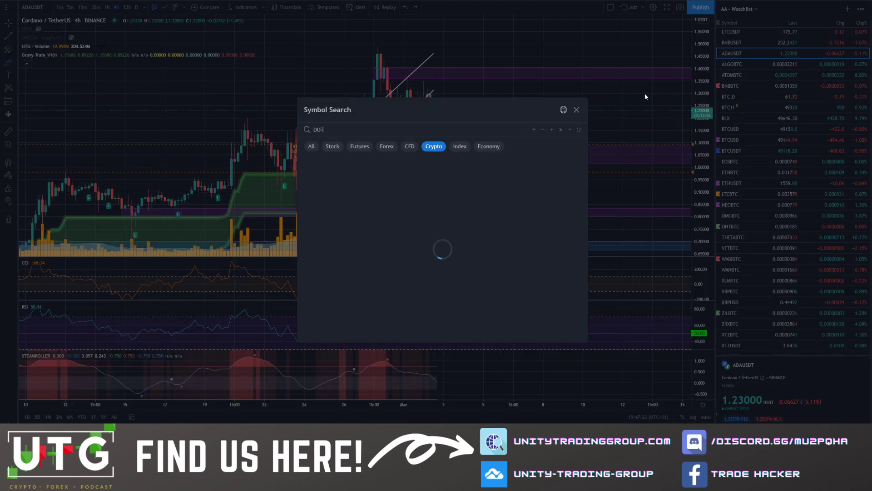
click(561, 162)
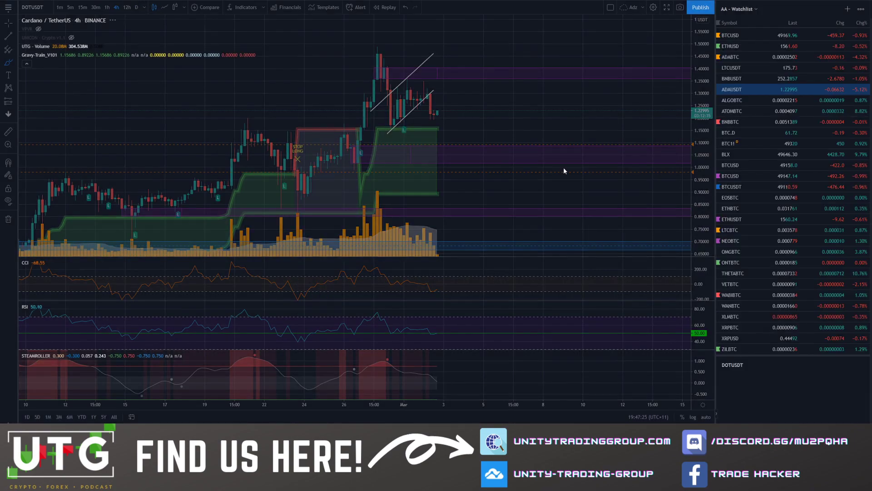
scroll(492, 136, down, 3)
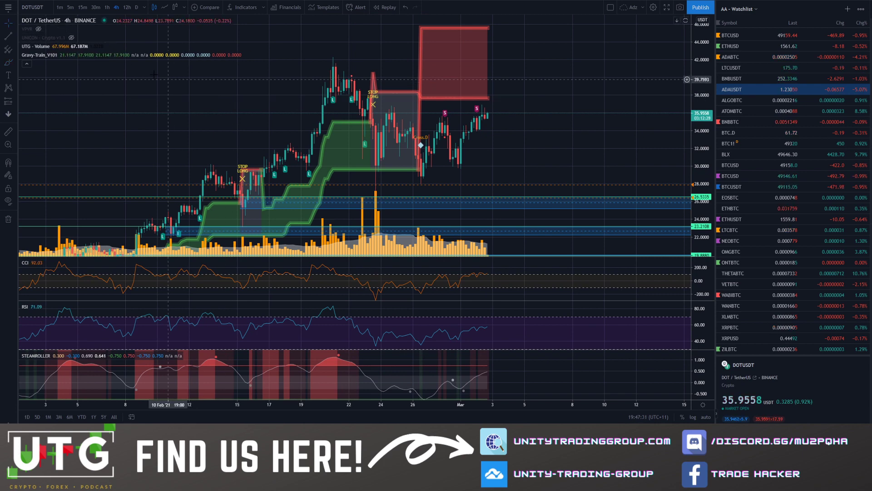
drag(535, 82, 514, 83)
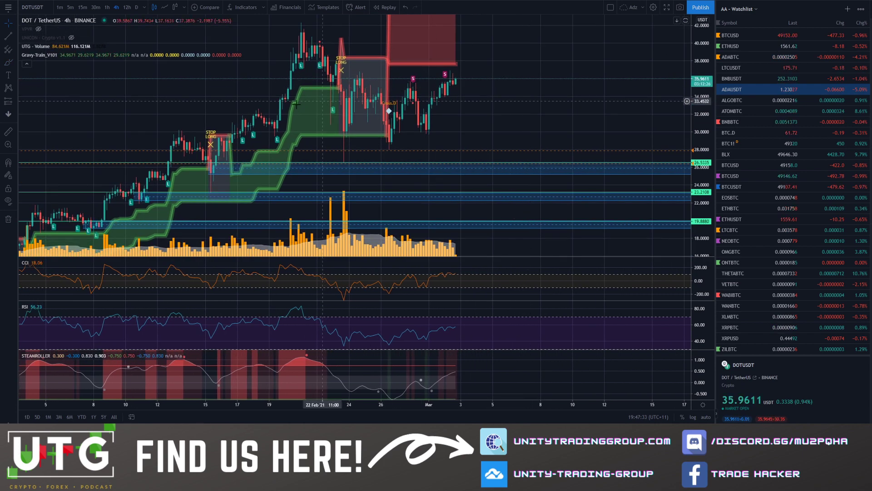
Step: Circle the mid-February dip into the upper blue zone near 26 and that zone below the 23 February candles, removing both circles
click(8, 63)
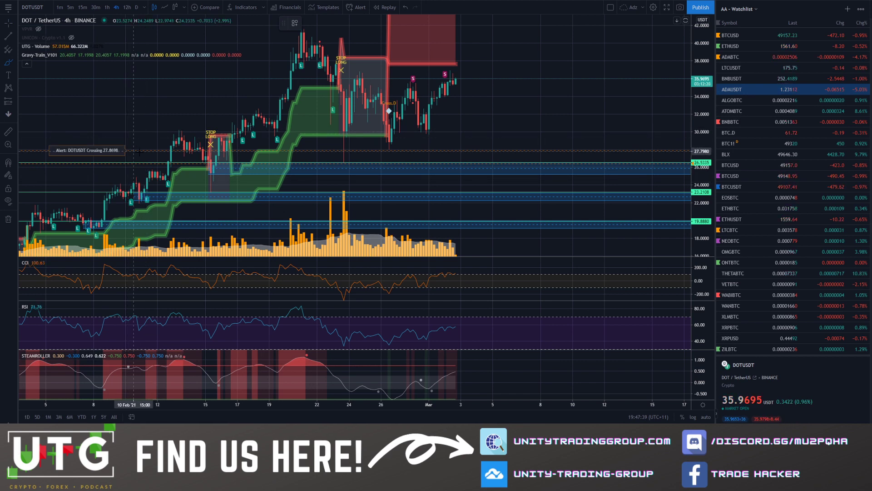
drag(208, 167, 209, 158)
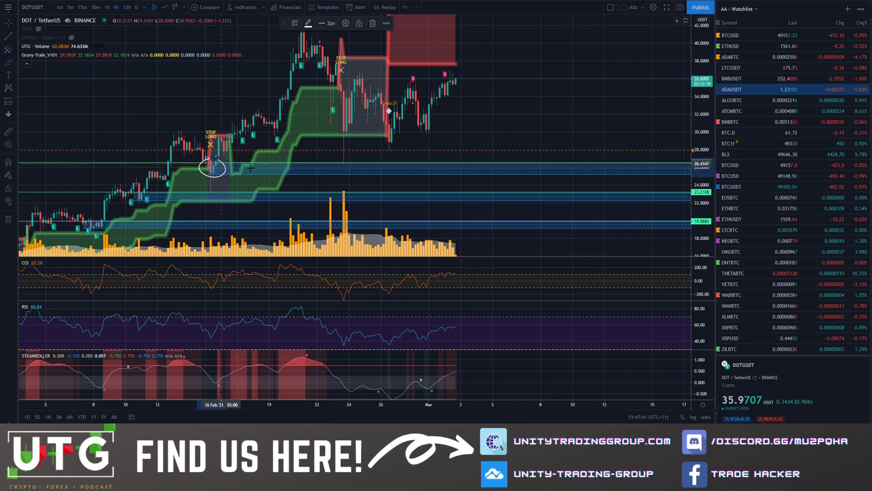
drag(348, 161, 327, 168)
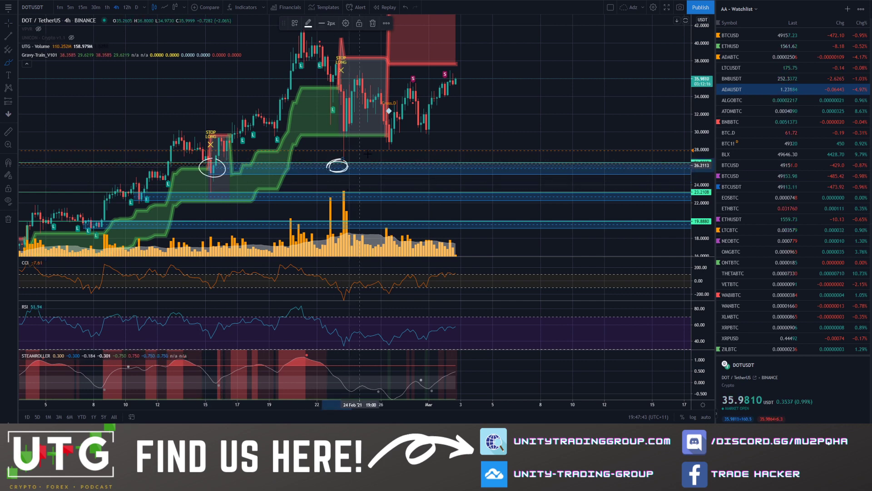
click(405, 7)
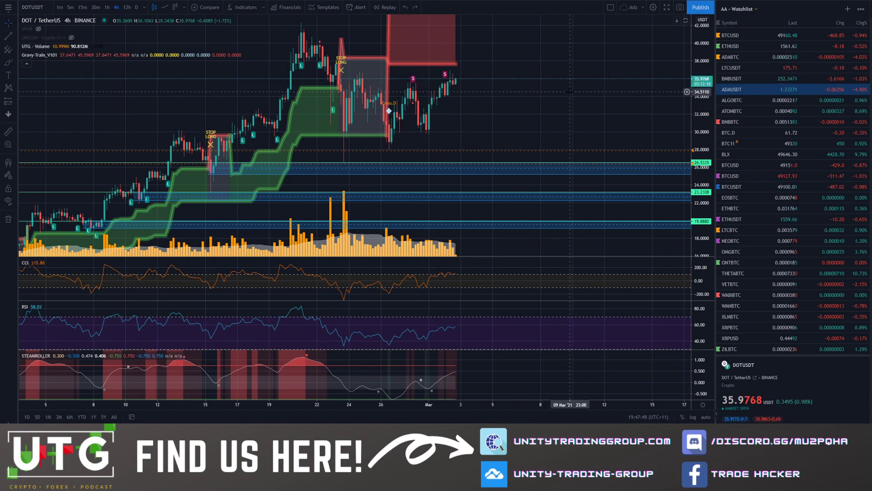
Step: Brush along the red box's lower edge near 37.6 and its upper edge near 45.6, and undo the strokes
drag(569, 91, 538, 128)
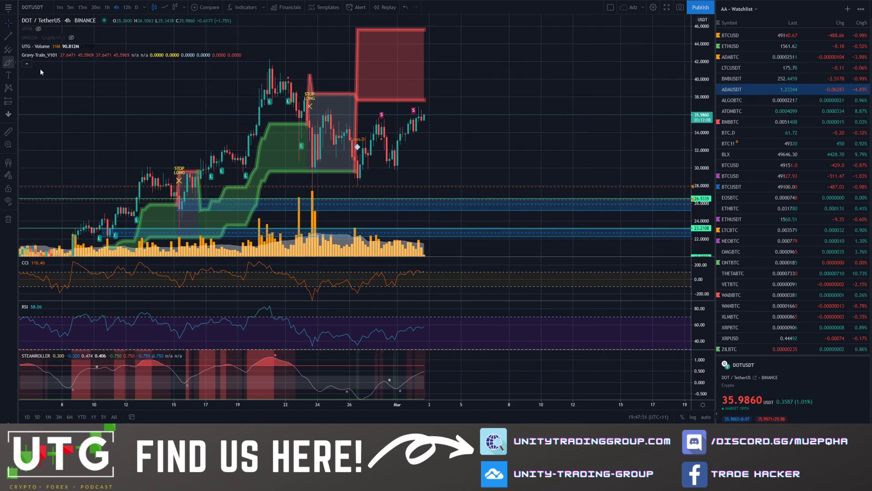
drag(395, 96, 429, 102)
drag(457, 32, 411, 32)
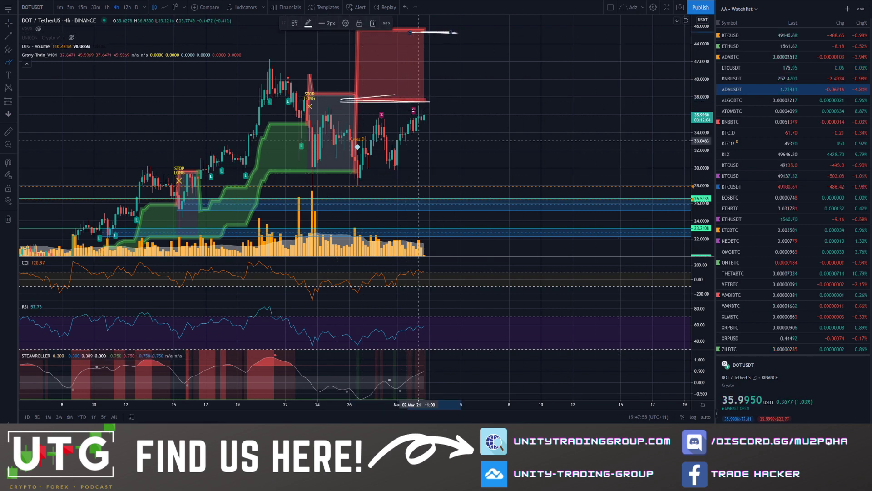
click(405, 8)
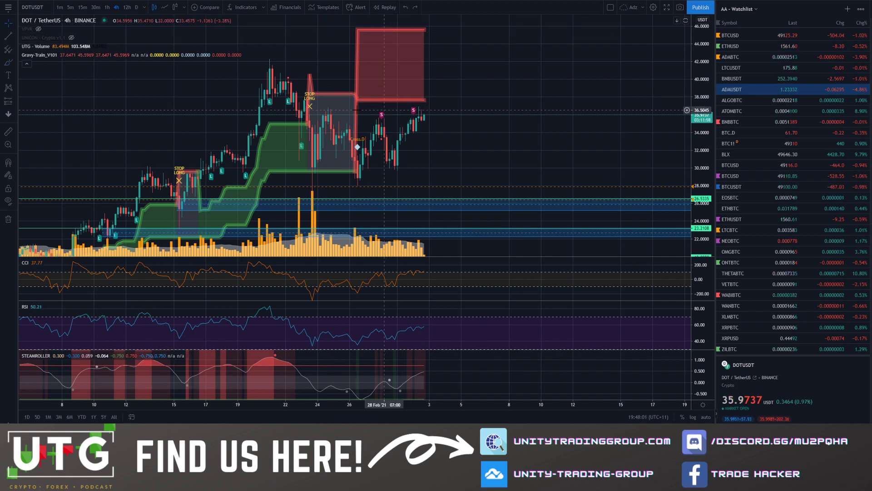
Step: Draw a purple rectangle zone from about 38 down to about 36.4, starting at the 23 February highs on DOTUSDT
click(15, 49)
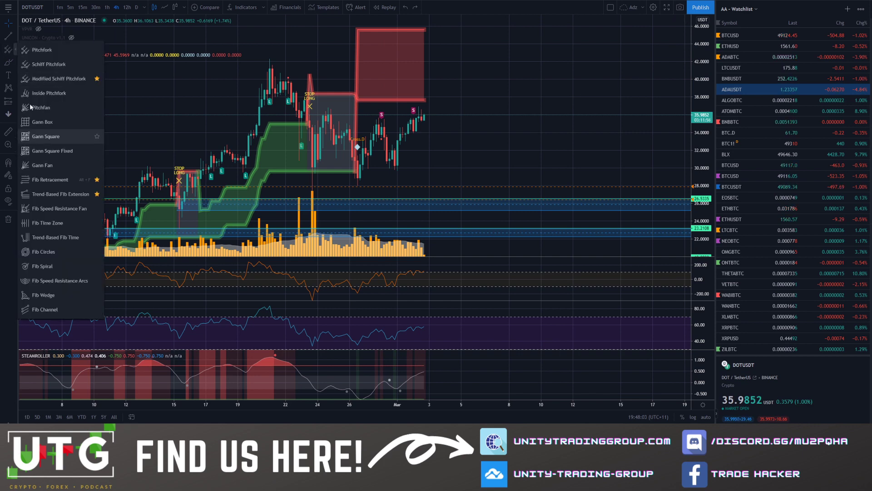
click(16, 62)
click(42, 106)
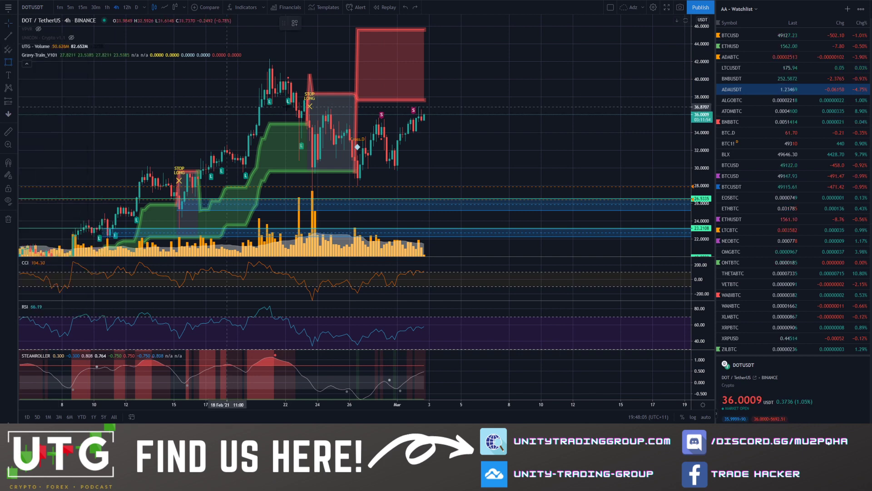
drag(308, 99, 371, 113)
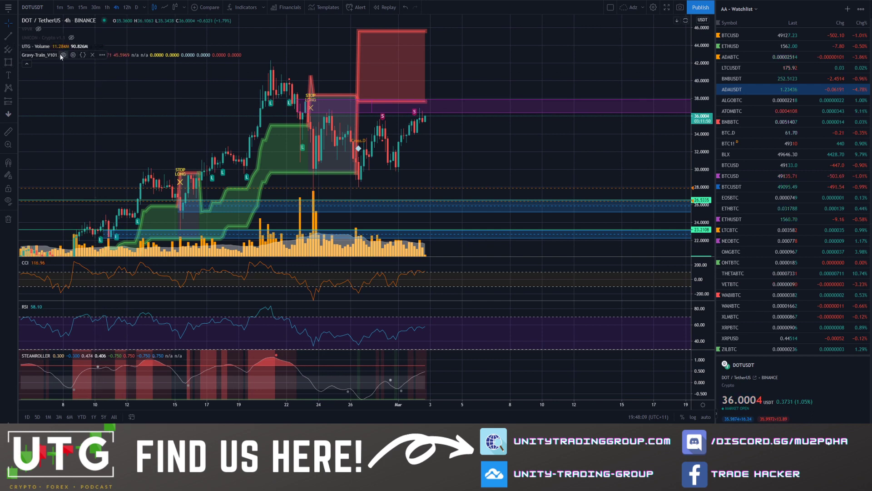
Step: Hide the Gravy-Train_V101 indicator and circle the 22 February candles at the start of the purple zone, undoing the circle
click(63, 55)
click(17, 66)
click(36, 62)
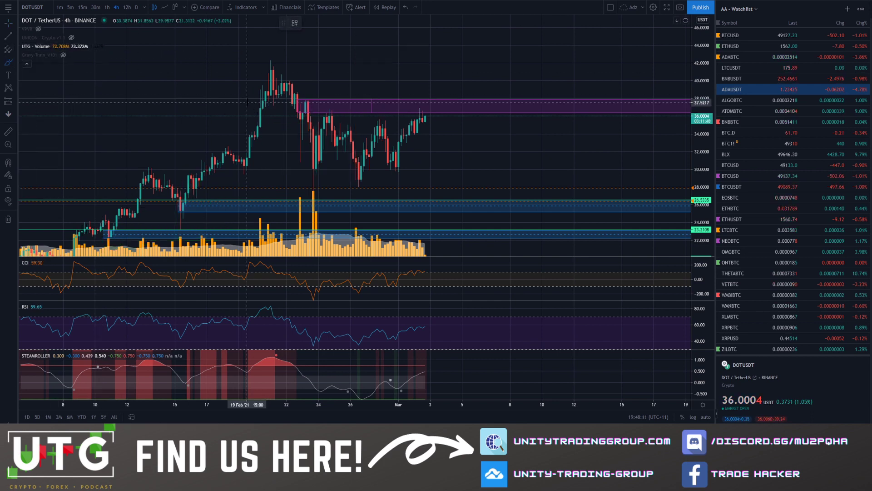
drag(305, 98, 294, 115)
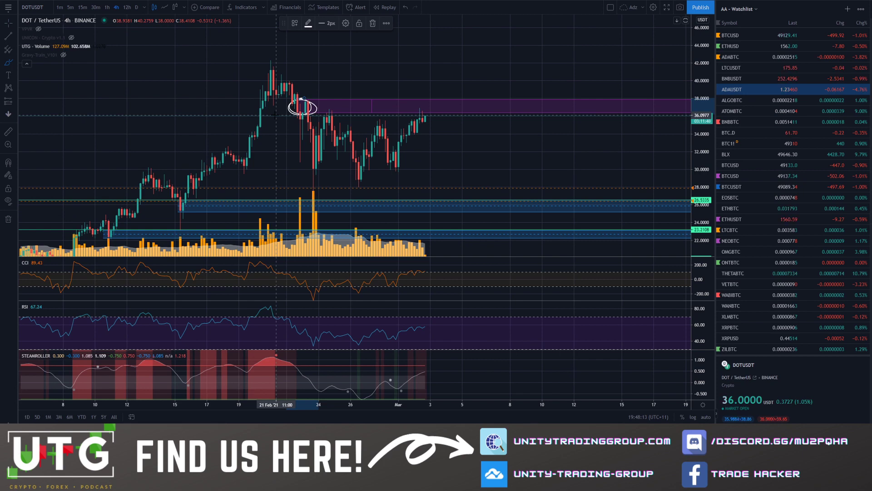
click(405, 7)
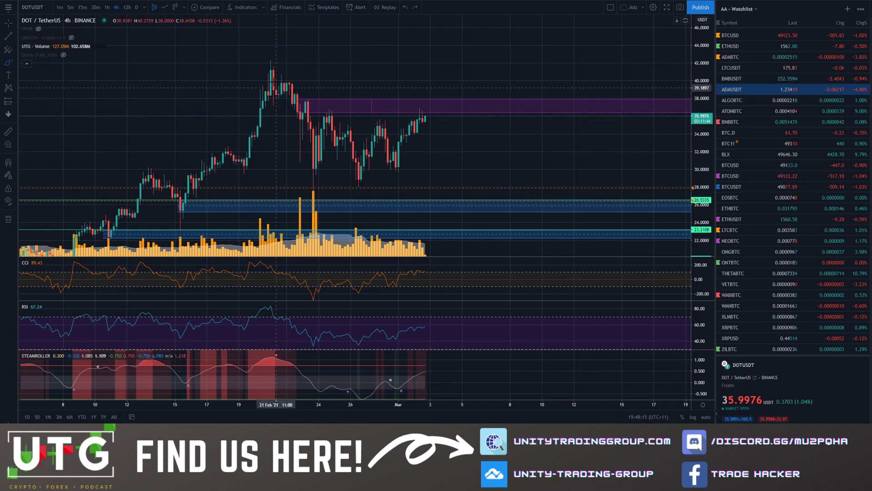
Step: Brush the decline from the February peak into the purple zone and circle the 24 February and latest highs there, undoing all strokes
drag(276, 88, 300, 117)
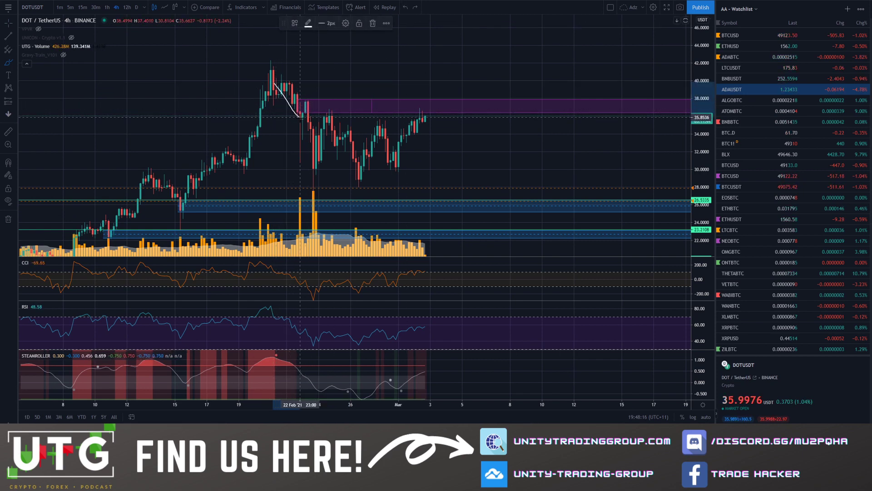
click(405, 8)
drag(333, 105, 318, 117)
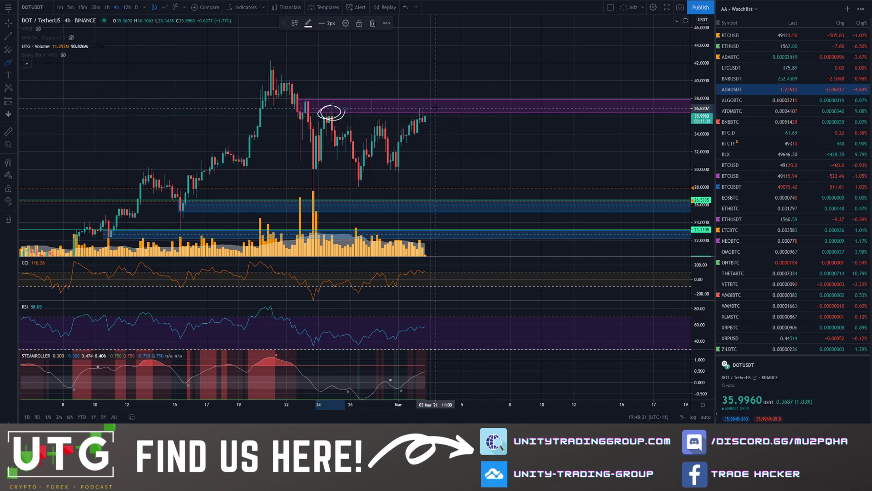
drag(420, 105, 411, 119)
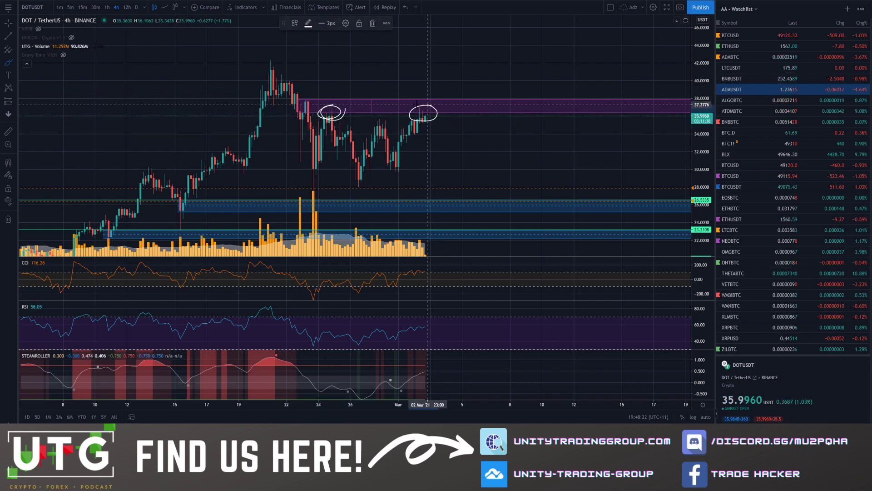
click(405, 7)
click(405, 7)
Step: Show Gravy-Train_V101 again and circle three spots where its bands overlap the purple zone, undoing every circle
click(64, 55)
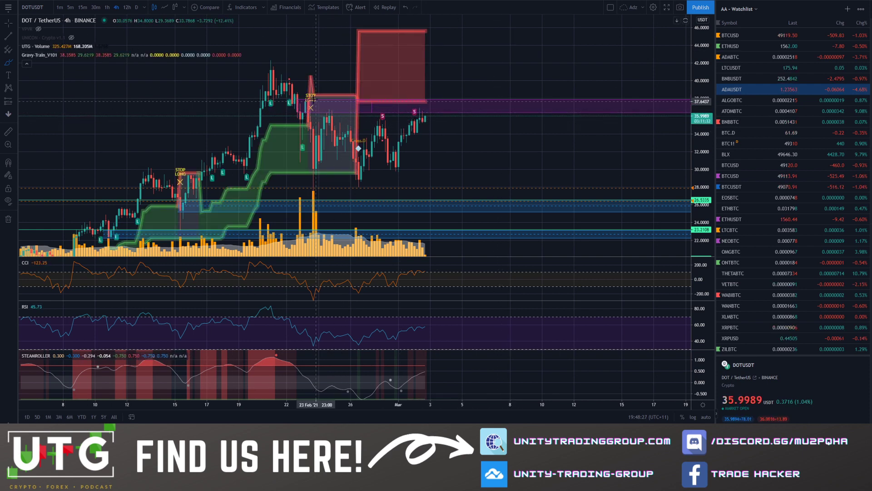
drag(316, 100, 318, 100)
drag(382, 99, 380, 98)
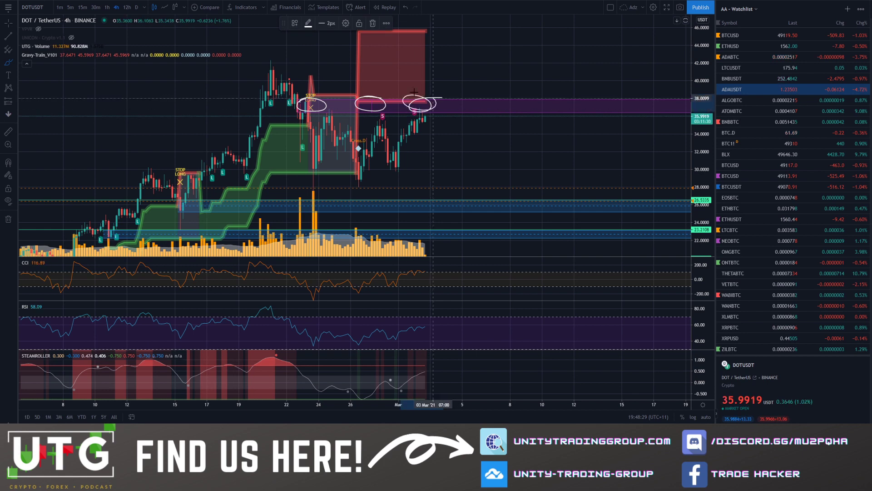
click(408, 10)
click(407, 10)
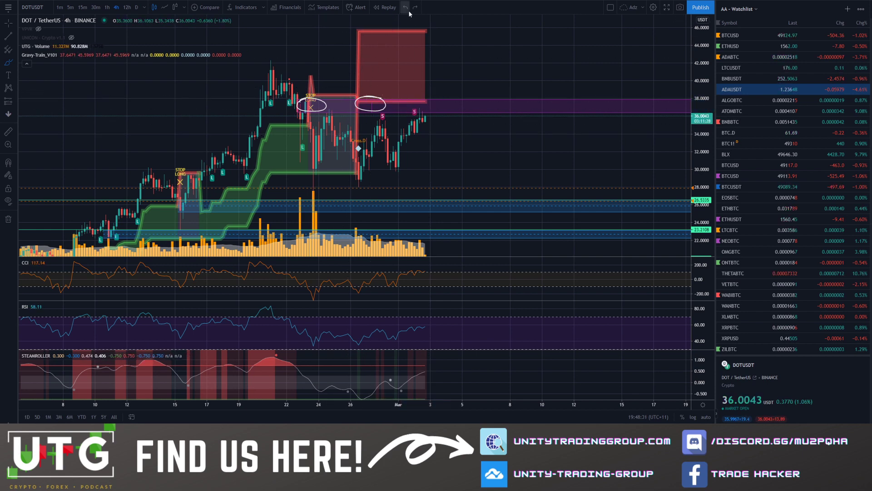
click(408, 10)
click(408, 10)
Step: Hide the Gravy-Train_V101 indicator and circle the latest high in the purple zone and the February peak near 41, undoing the circles
click(64, 55)
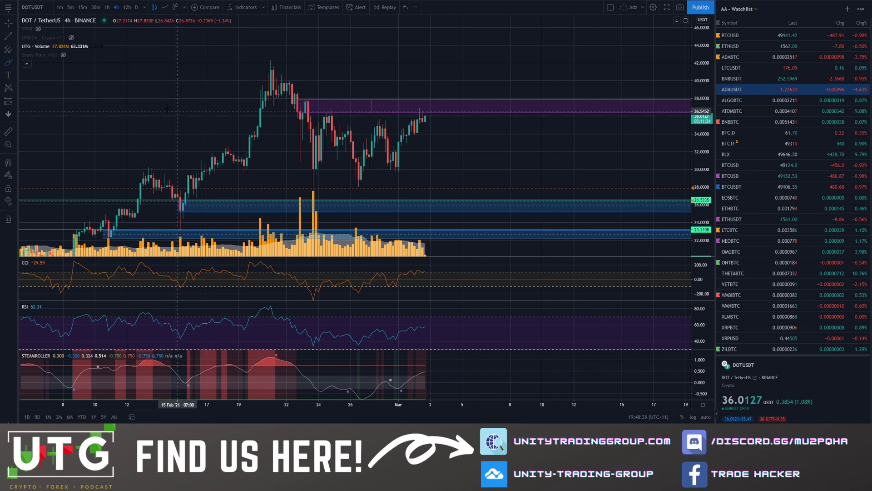
drag(162, 98, 126, 57)
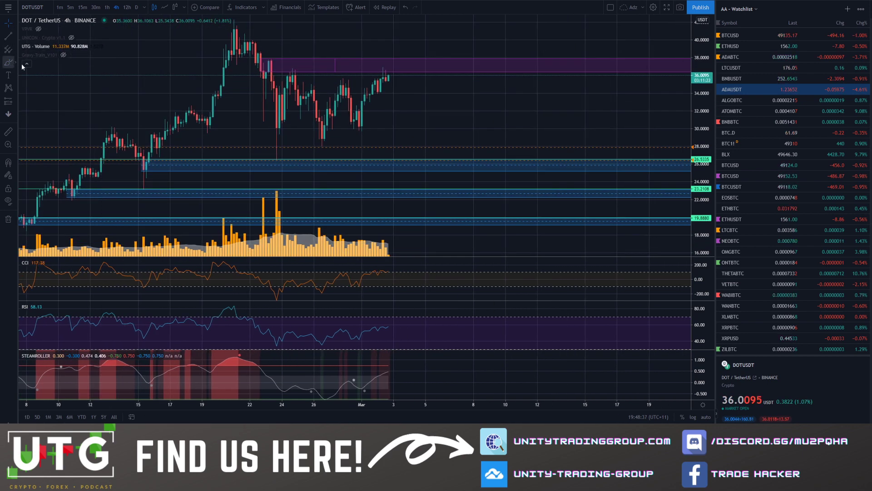
mouse_move(384, 57)
mouse_down()
mouse_move(365, 67)
mouse_move(387, 58)
mouse_up()
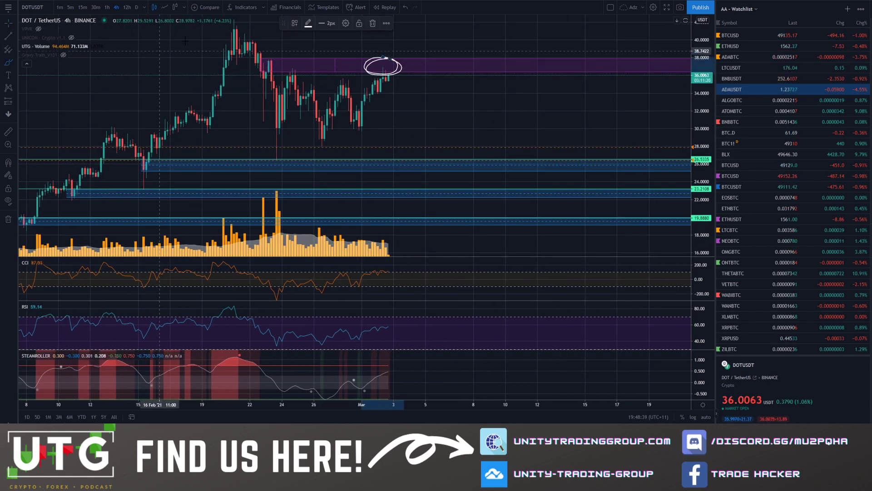
drag(245, 27, 235, 27)
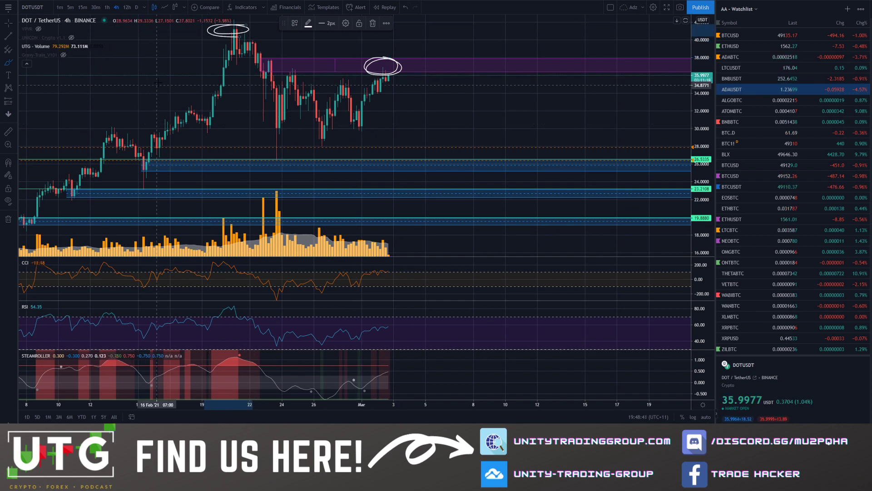
right_click(152, 109)
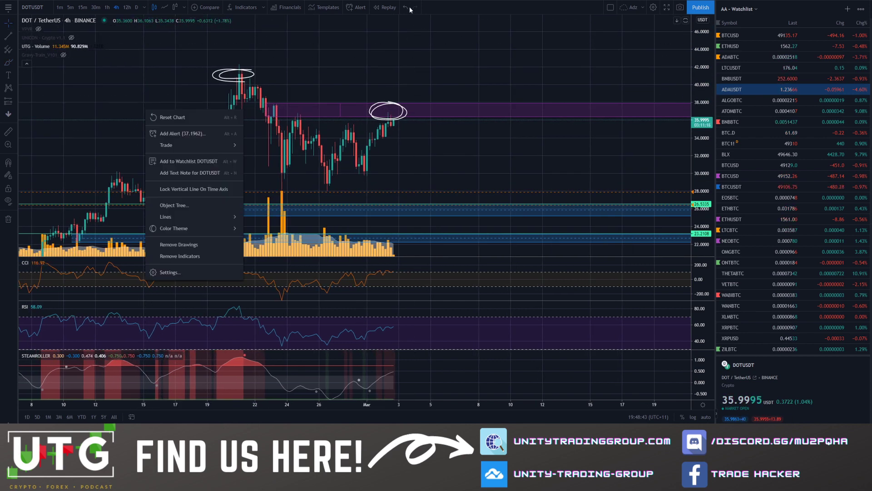
click(406, 8)
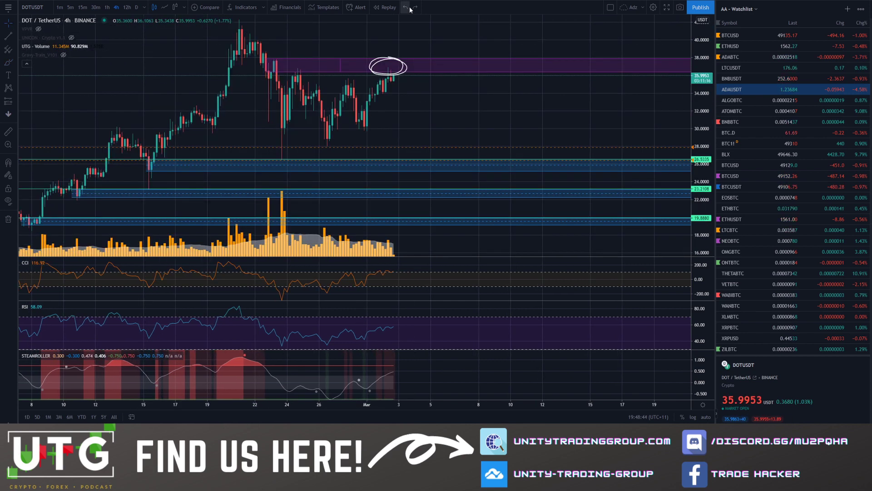
Step: Circle the upper blue support zone near 26 just beyond the latest candles, and undo the circle
click(8, 62)
mouse_move(429, 152)
mouse_down()
mouse_move(402, 162)
mouse_move(423, 171)
mouse_up()
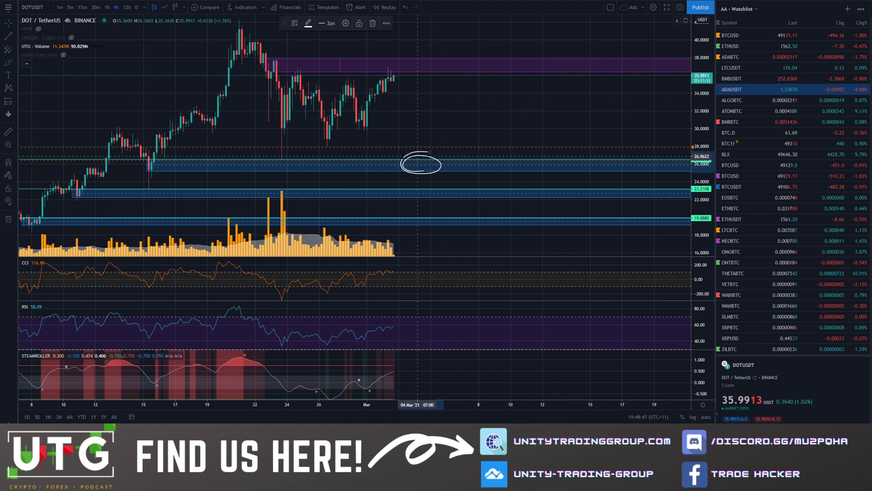
click(405, 7)
Step: Switch the chart to XRPUSD on Bitstamp and frame its 4-hour candles from late January to the latest price
drag(486, 122, 507, 136)
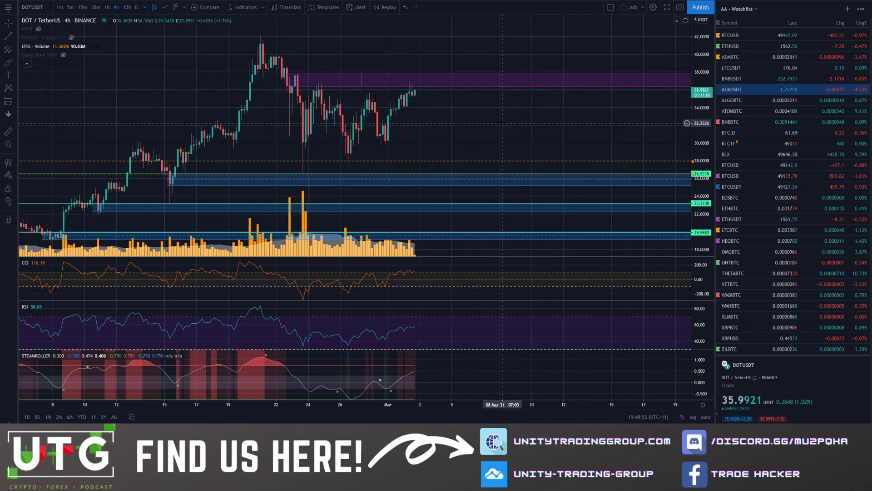
scroll(764, 170, down, 2)
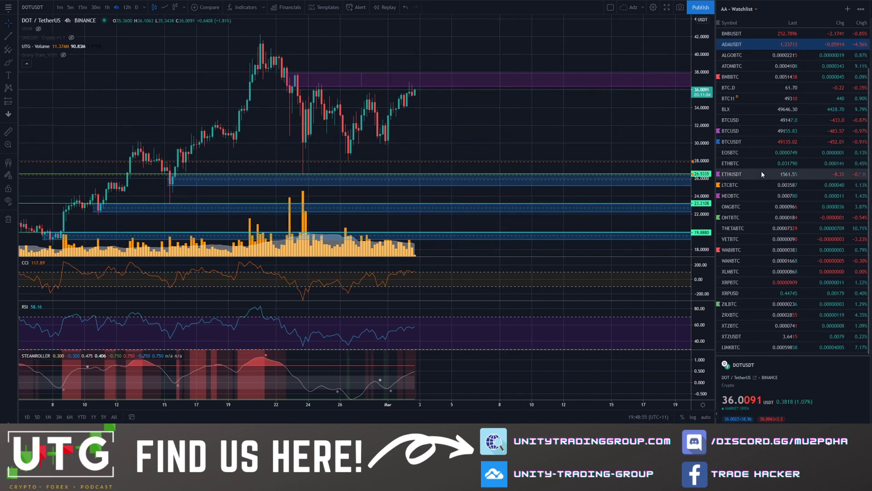
click(749, 294)
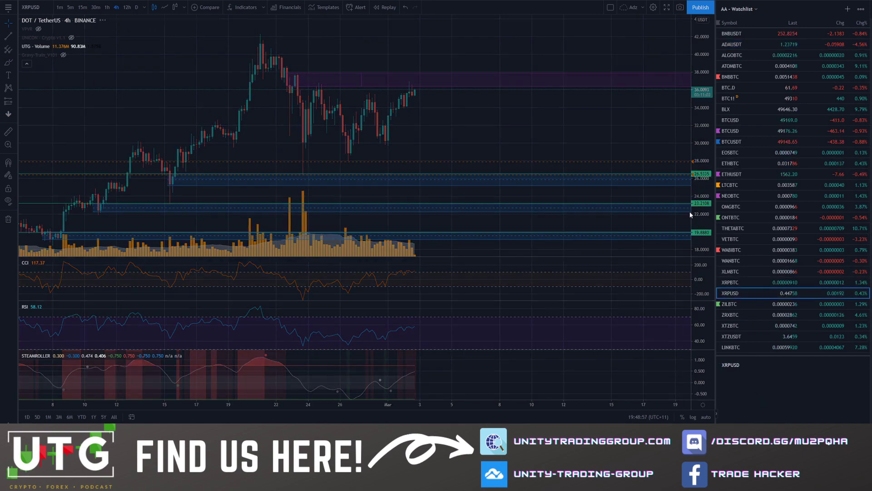
drag(538, 197, 558, 147)
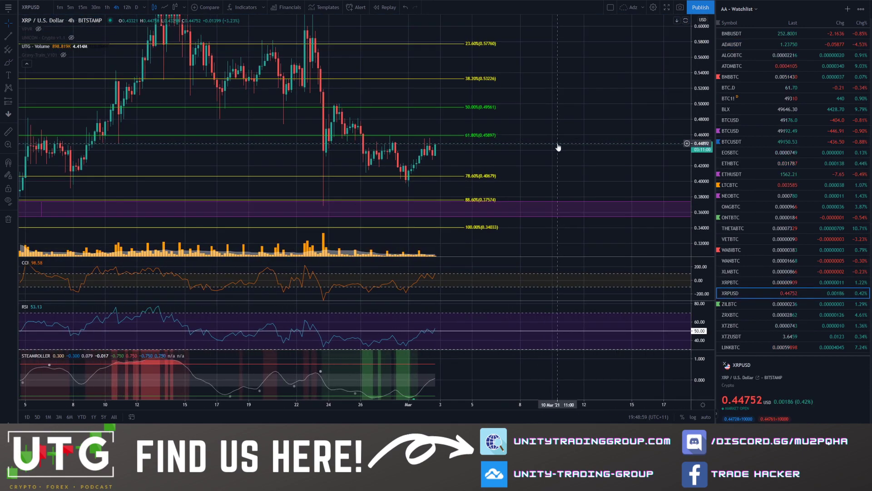
scroll(558, 146, down, 2)
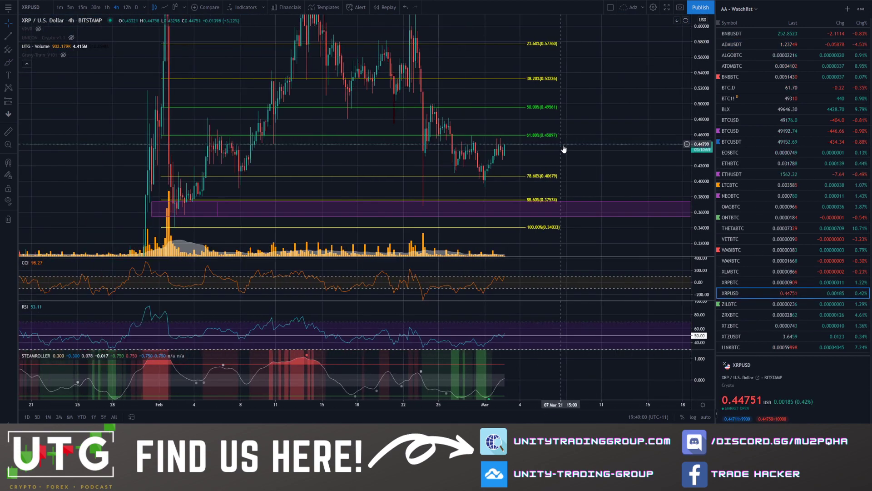
Step: Circle XRPUSD's volume bars from 22 February to the latest candle, undo the circle and close the bar replay controls
click(8, 63)
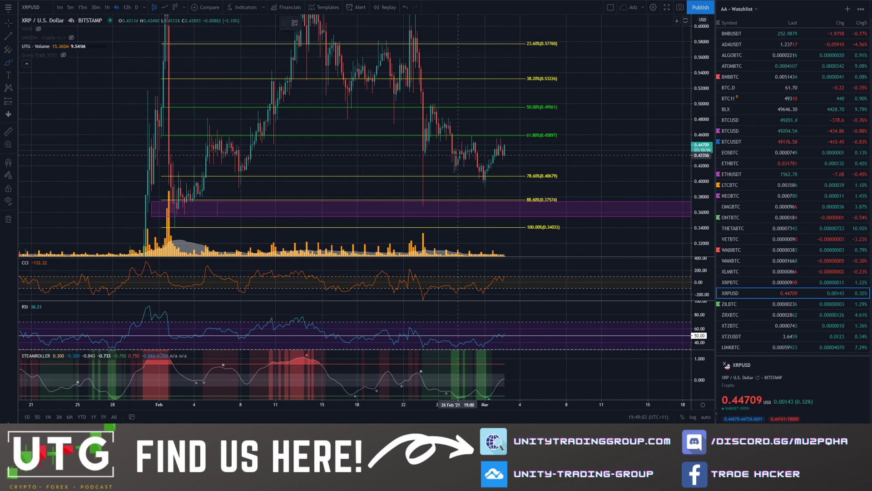
mouse_move(433, 244)
mouse_down()
mouse_move(518, 256)
mouse_move(468, 244)
mouse_up()
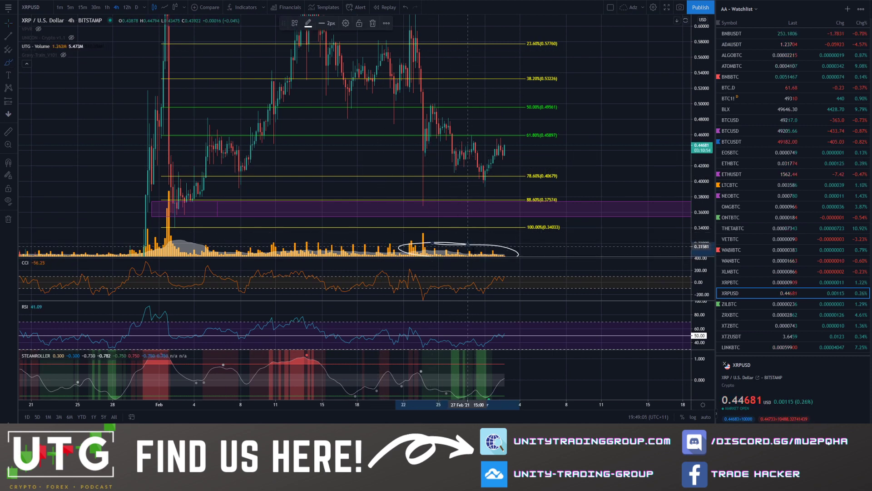
click(399, 7)
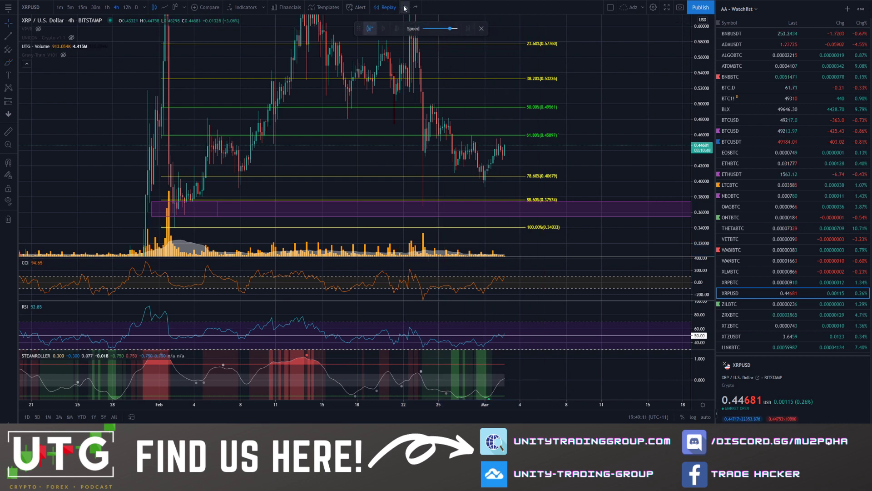
click(480, 29)
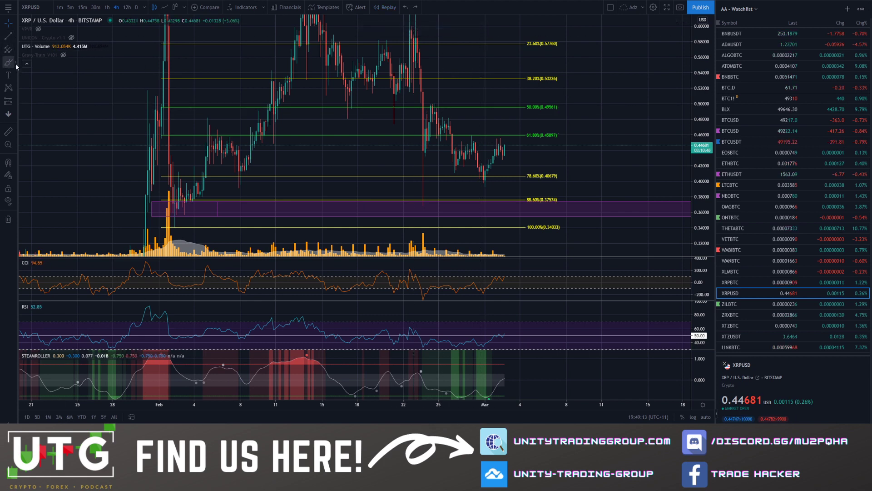
Step: Circle XRPUSD's 78.6% and 61.8% Fibonacci level labels with the brush, and undo both circles
mouse_move(547, 168)
mouse_down()
mouse_move(520, 178)
mouse_move(536, 168)
mouse_up()
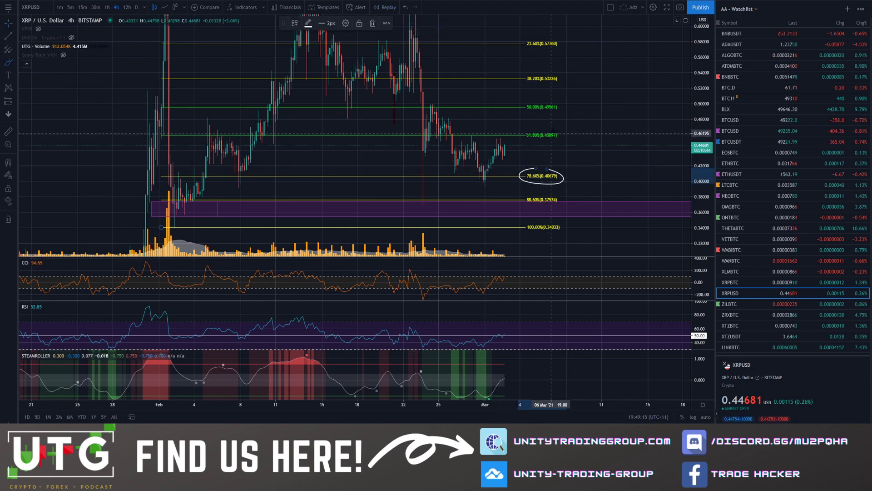
drag(548, 128, 513, 135)
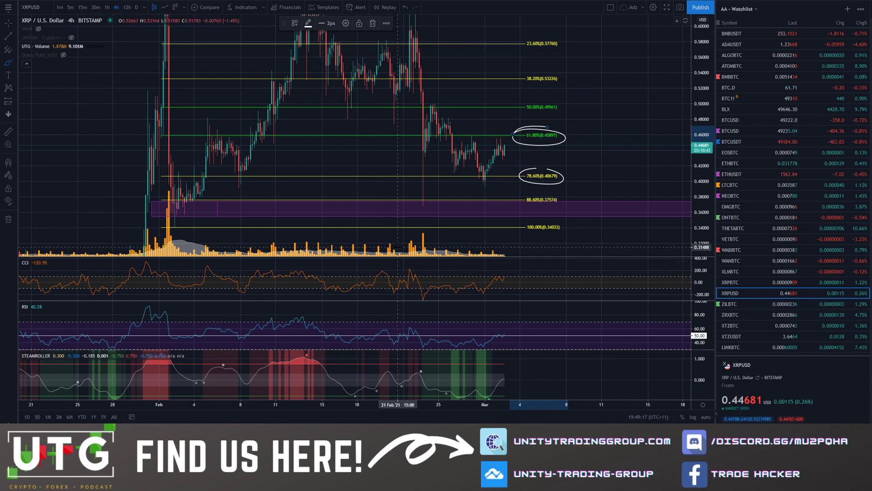
click(404, 7)
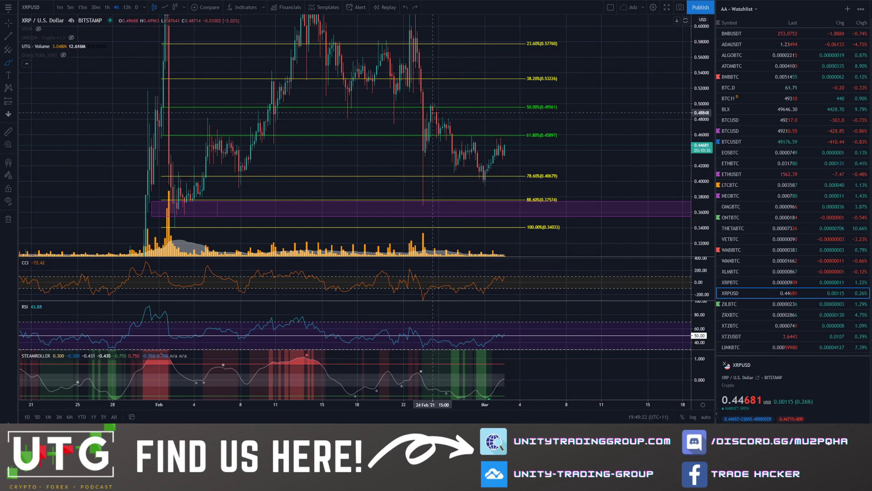
Step: Circle XRPUSD's successive lower highs since late February, undo the circles, and circle the 78.6% Fibonacci level before undoing it too
mouse_move(437, 104)
mouse_down()
mouse_move(464, 134)
mouse_move(498, 134)
mouse_up()
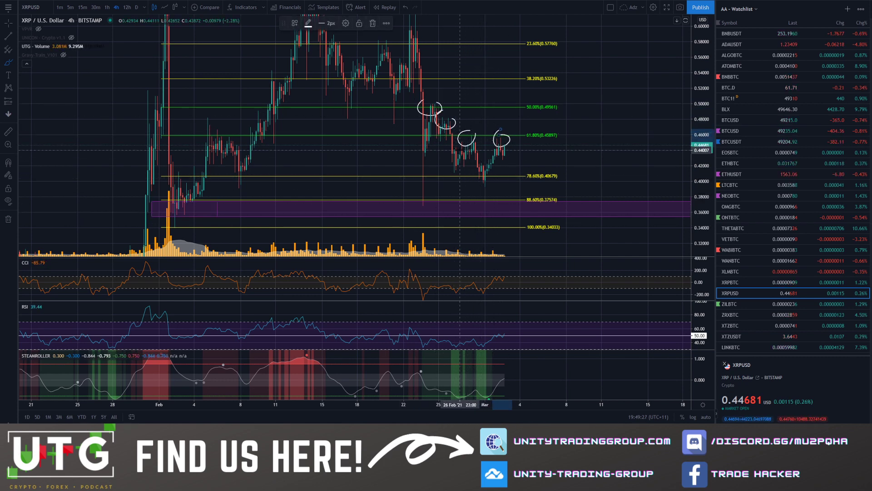
click(404, 7)
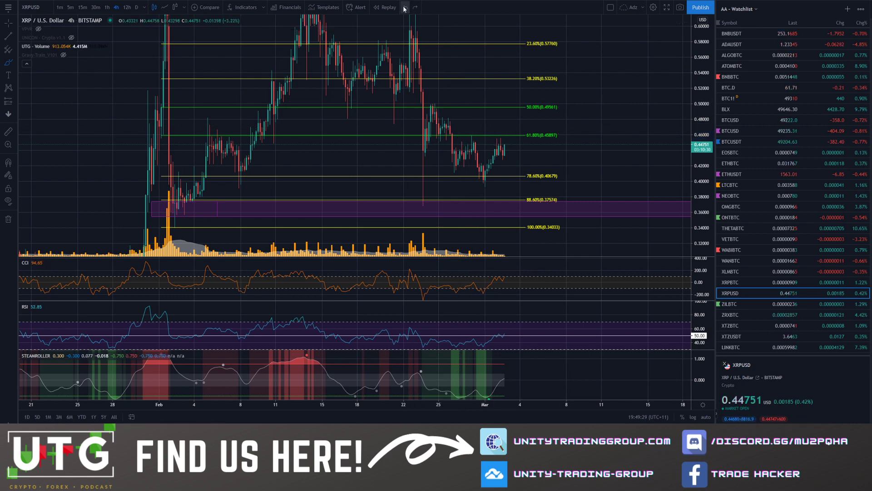
drag(562, 172, 566, 174)
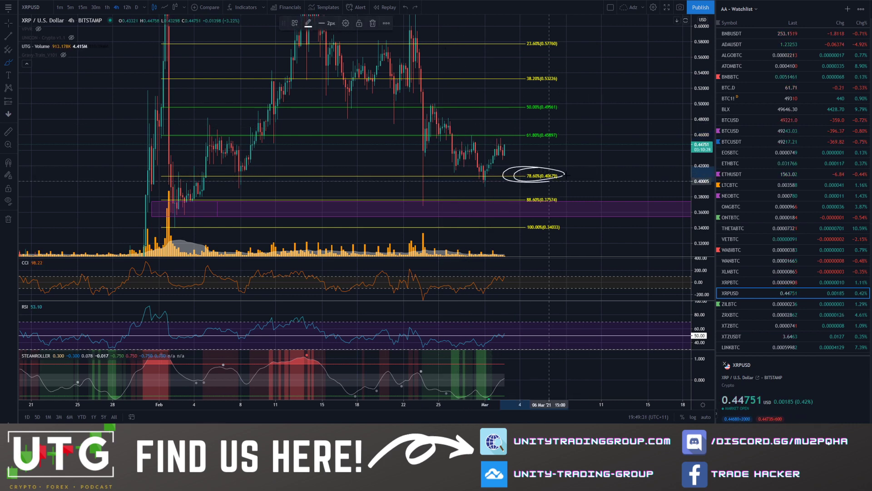
click(405, 8)
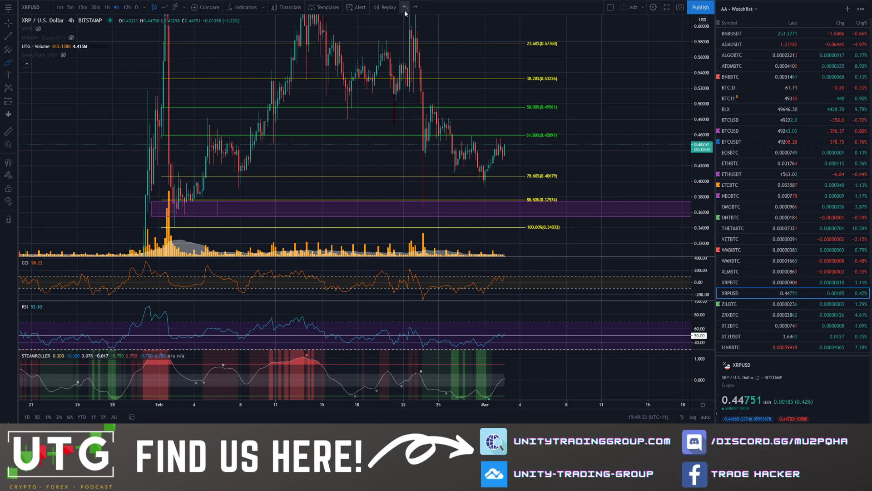
Step: Switch the watchlist to FOREX, load the DXY chart and frame its 4-hour candles with the upper blue zone in view
click(739, 9)
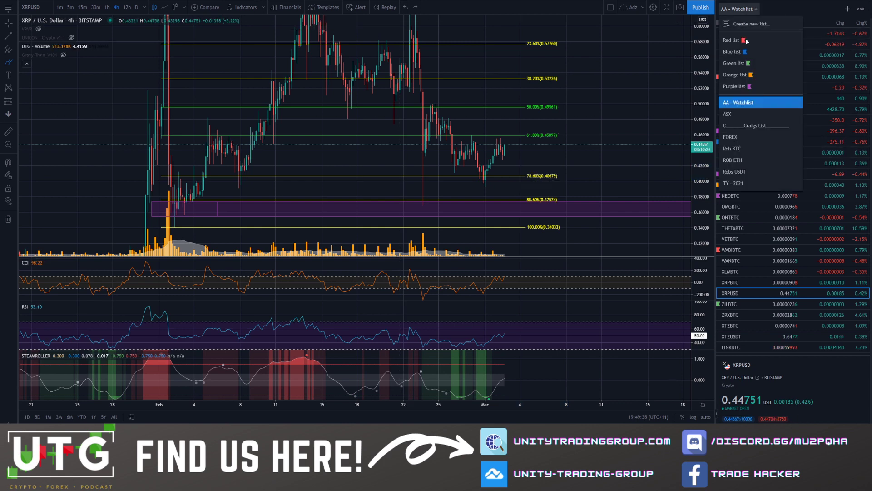
click(753, 135)
click(743, 36)
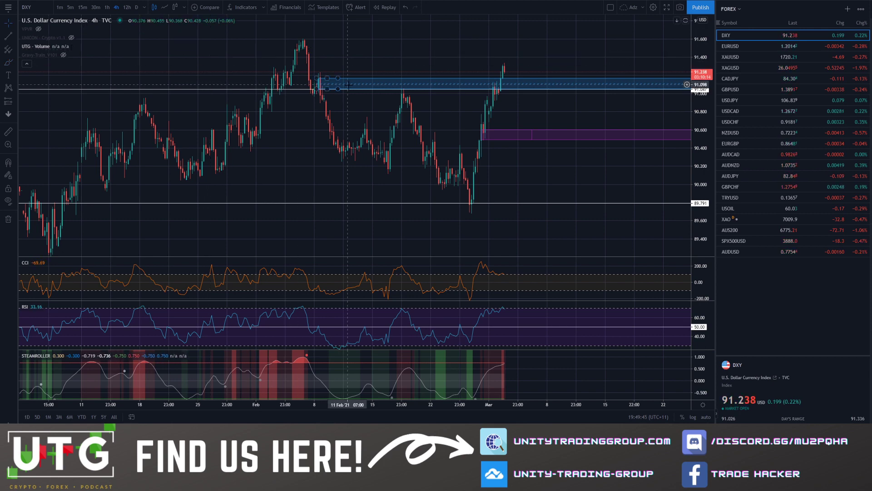
drag(292, 91, 278, 140)
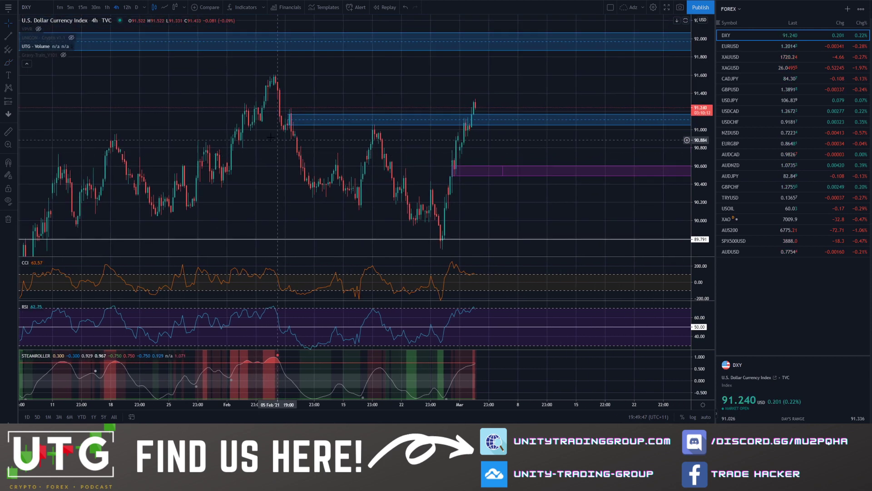
Step: Draw a rectangle zone over DXY's early February high from about 91.60 to 91.48, and delete the blue zone just above 91.0
click(15, 56)
click(43, 100)
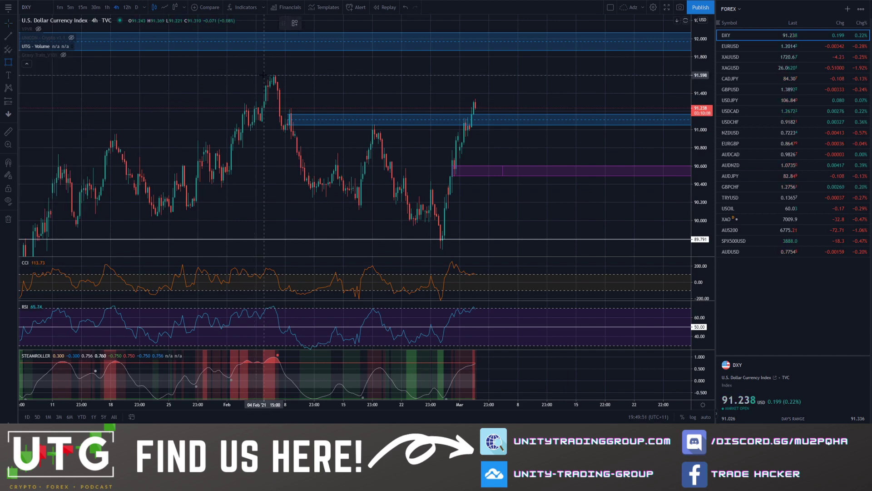
drag(264, 74, 322, 86)
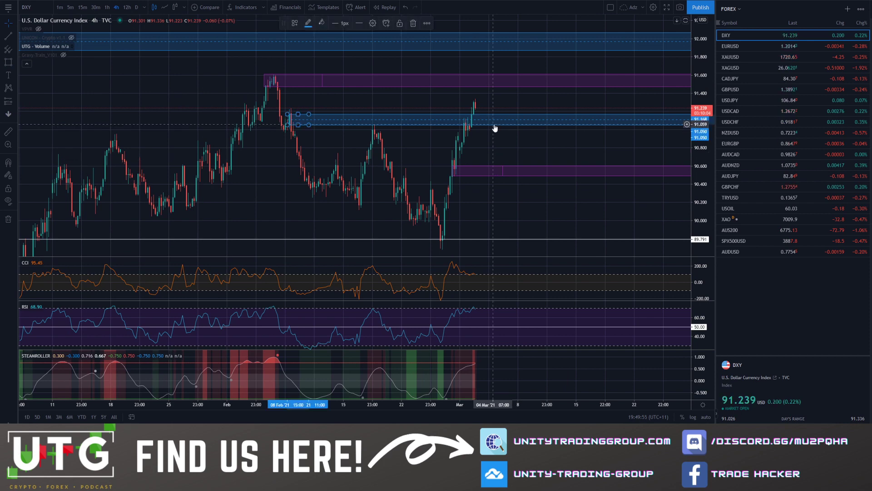
key(Delete)
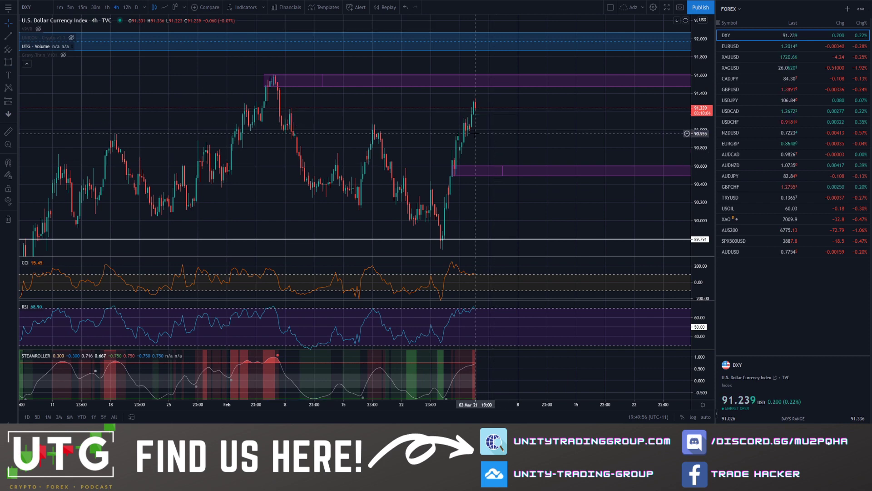
Step: Show the Gravy-Train_V101 indicator on DXY, examine its trend bands from late January to the latest candle, and hide it again
click(63, 55)
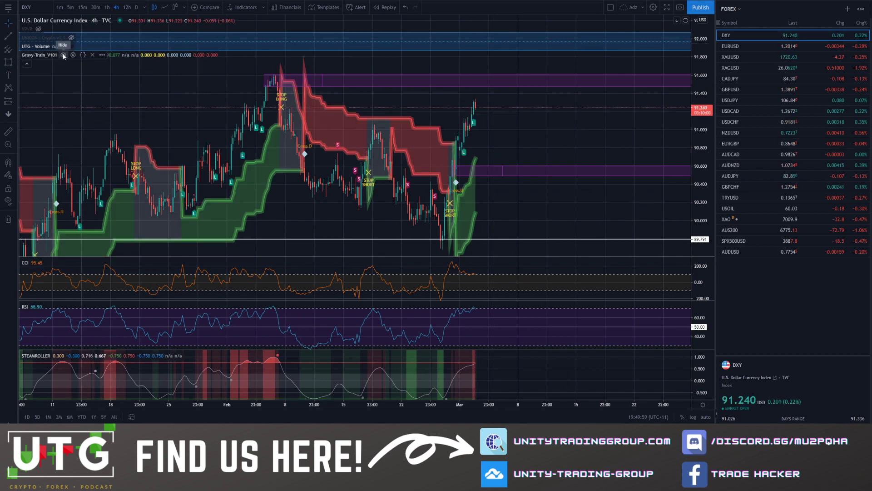
scroll(63, 55, up, 1)
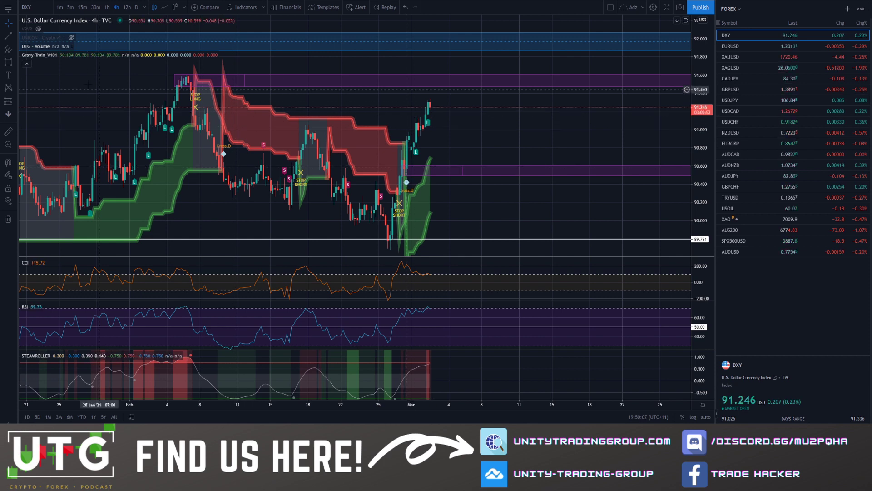
click(64, 55)
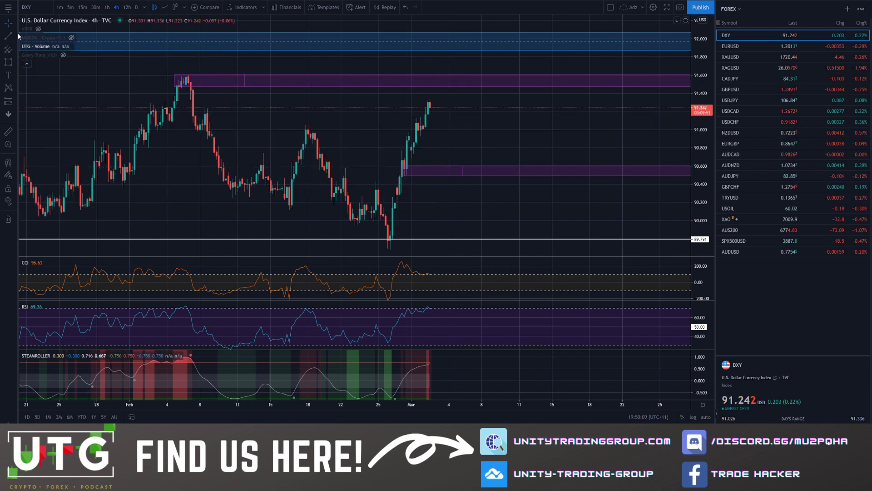
Step: Circle DXY's early February peak in the upper purple zone with the brush, and undo the circle
click(16, 63)
click(19, 63)
click(16, 64)
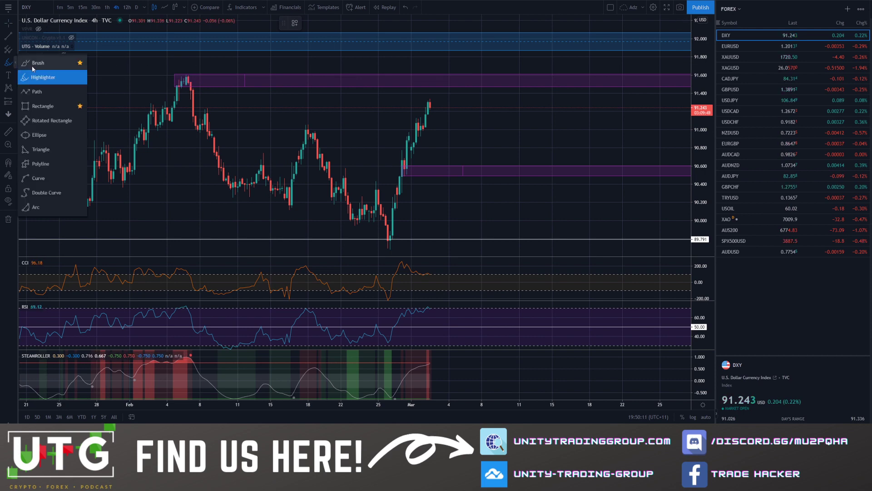
click(36, 74)
drag(194, 73, 162, 67)
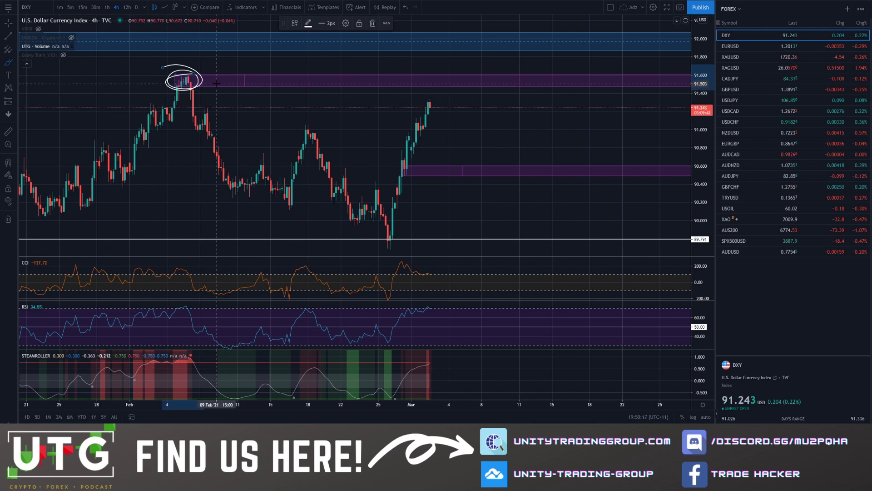
click(405, 7)
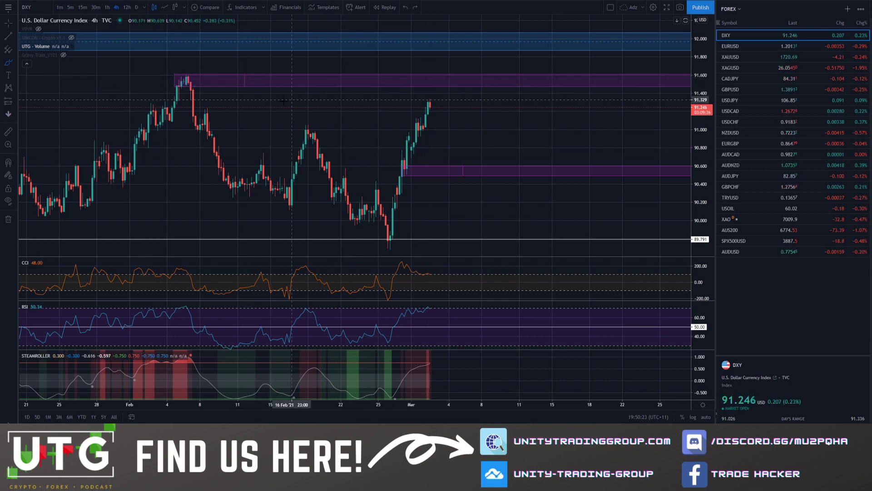
Step: Trace DXY's rise into and fall from the early February peak, circle the peak, and undo the strokes
mouse_move(73, 187)
mouse_down()
mouse_move(190, 85)
mouse_move(245, 184)
mouse_up()
mouse_move(198, 74)
mouse_down()
mouse_move(177, 81)
mouse_move(208, 91)
mouse_move(175, 84)
mouse_move(213, 79)
mouse_up()
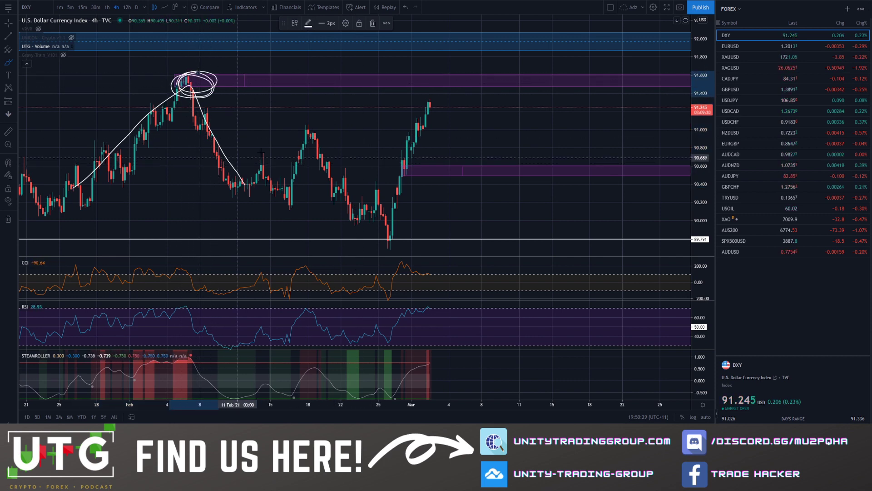
click(406, 7)
click(406, 7)
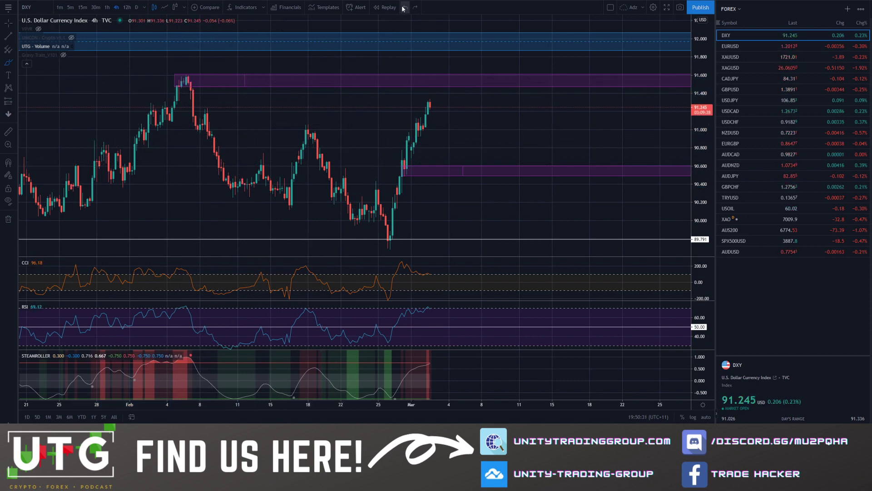
Step: Mark the lower and upper edges of the upper purple zone at the early February peak, and undo the marks
drag(172, 88, 195, 75)
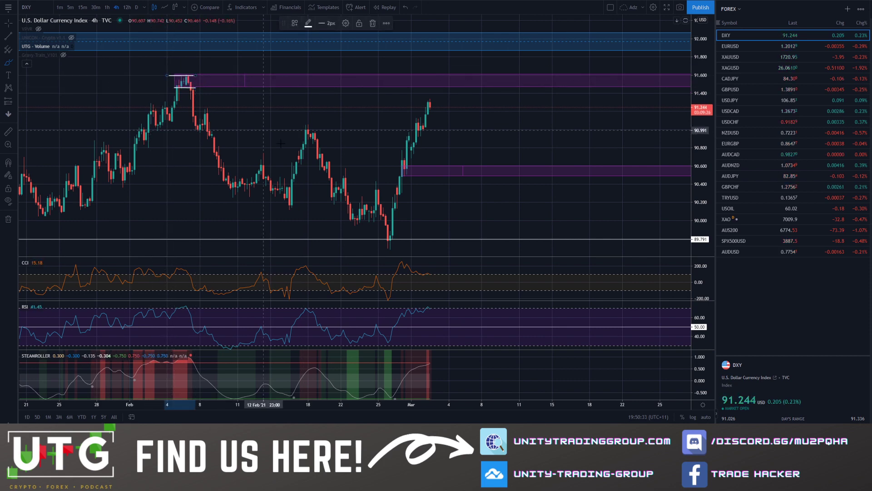
click(405, 7)
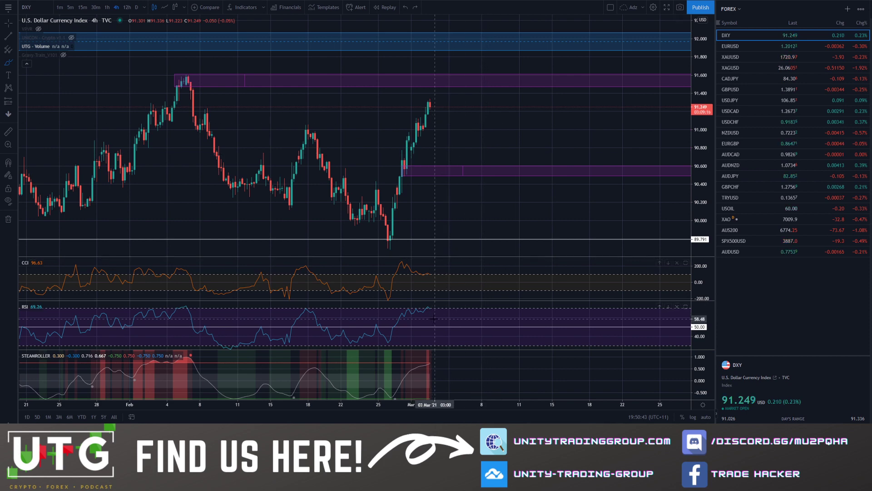
Step: Circle the latest RSI and STEAMROLLER readings on DXY, and undo both circles
drag(404, 304, 421, 303)
drag(429, 356, 415, 357)
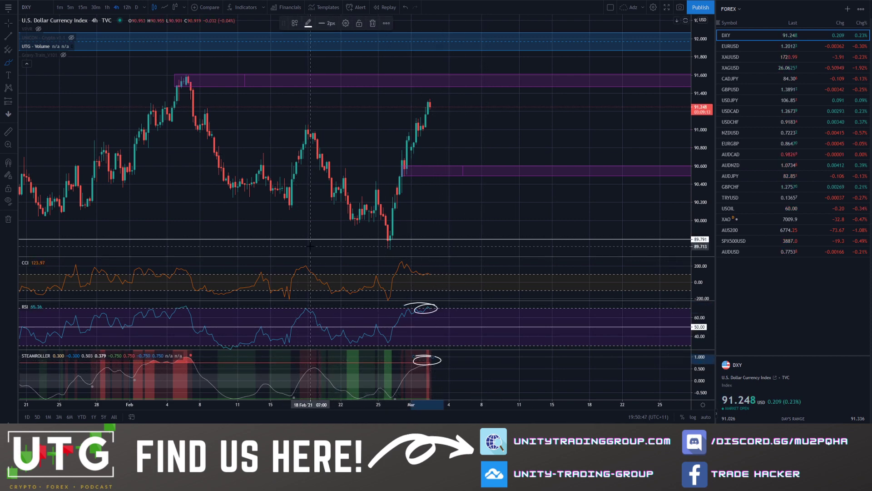
click(408, 8)
click(408, 9)
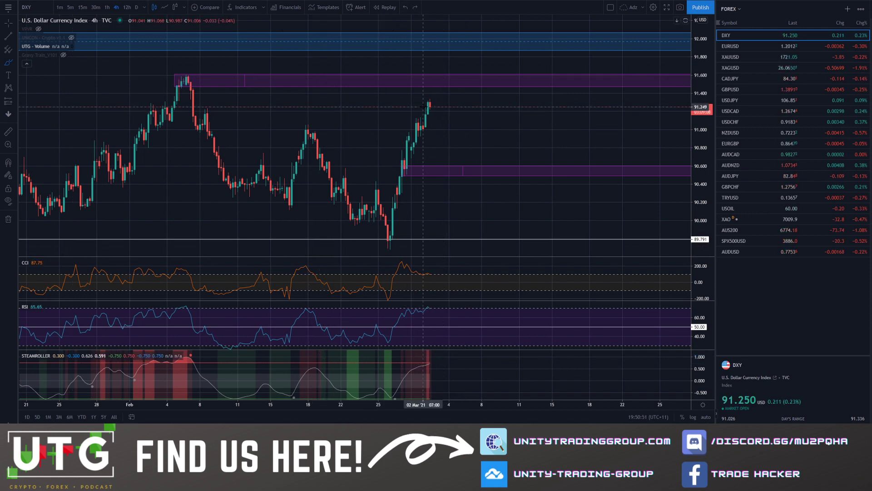
Step: Place a horizontal ray at 91.007 on the DXY chart, starting from 27 January
click(15, 36)
click(41, 108)
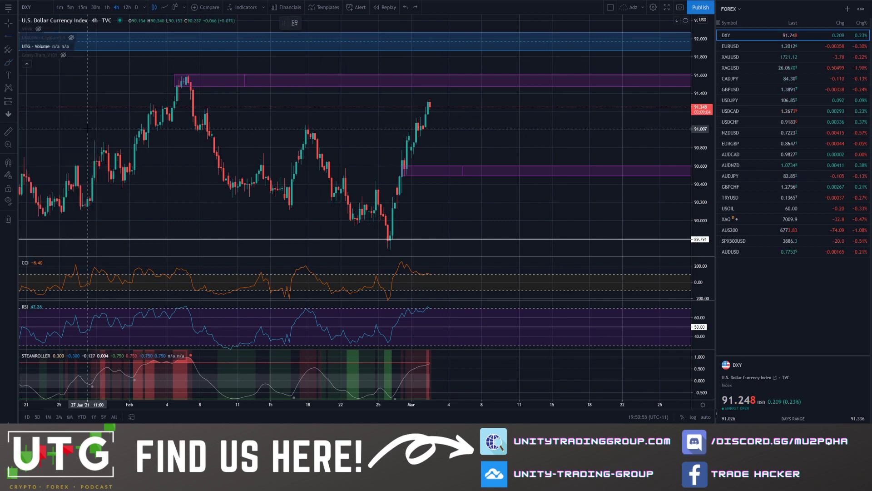
click(88, 128)
click(590, 125)
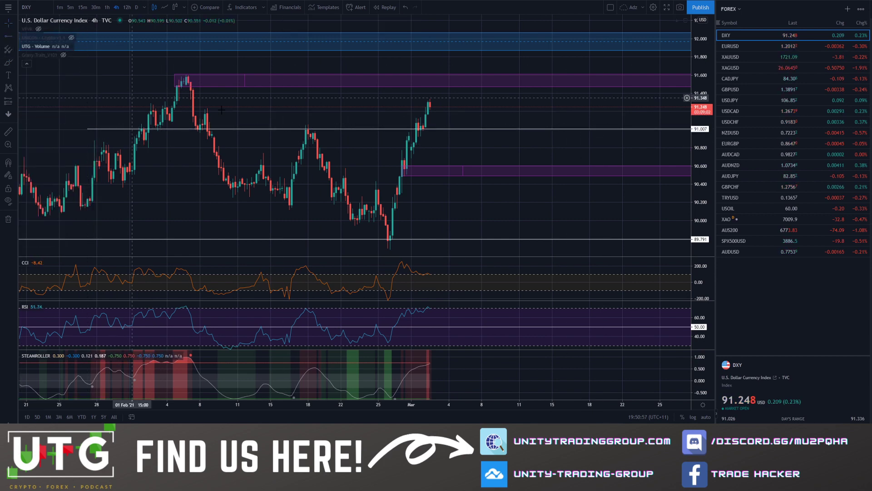
Step: Circle the four places where DXY's candles meet the 91.007 ray, from early February to March, and undo the circles
click(8, 62)
drag(136, 123, 135, 124)
drag(202, 124, 200, 125)
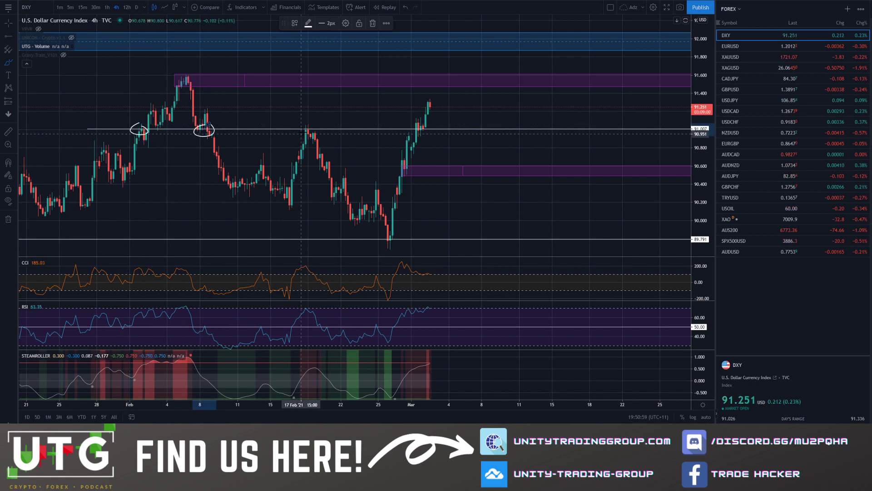
drag(301, 133, 303, 123)
drag(420, 122, 419, 124)
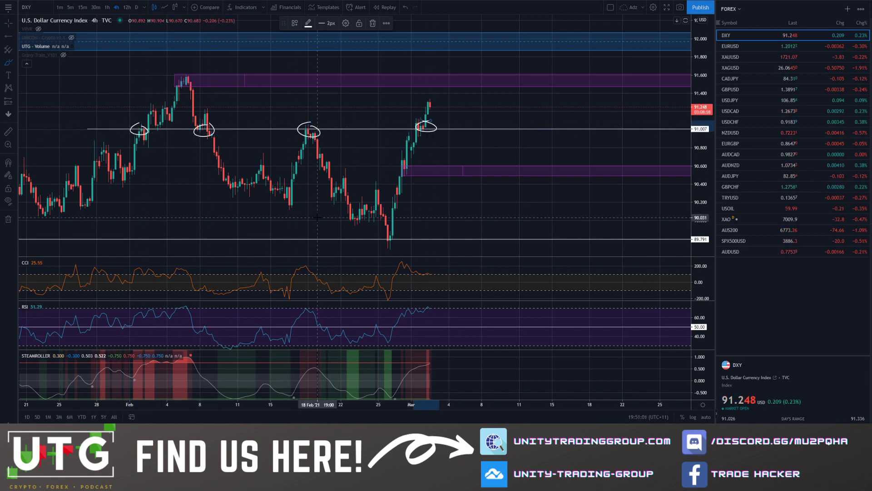
click(405, 7)
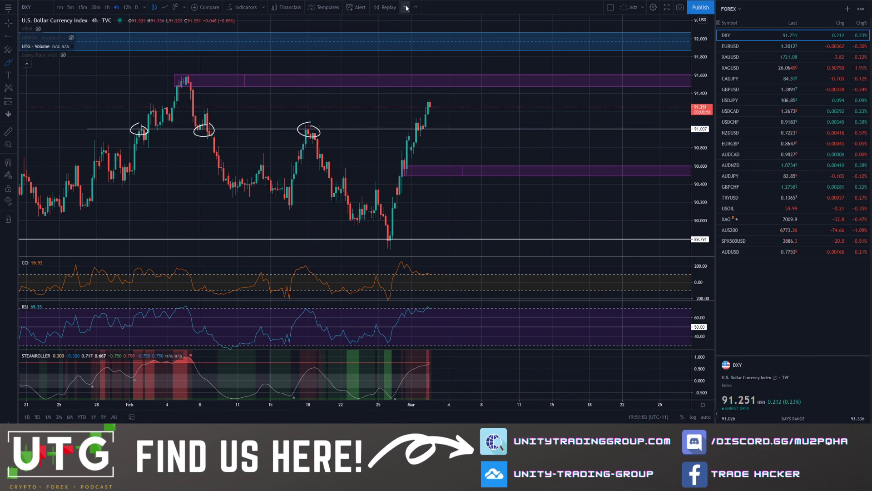
Step: Sketch a possible DXY path dipping to the 91.007 ray and rising into the circled upper purple zone, and undo the sketch
mouse_move(421, 112)
mouse_down()
mouse_move(462, 133)
mouse_move(537, 71)
mouse_up()
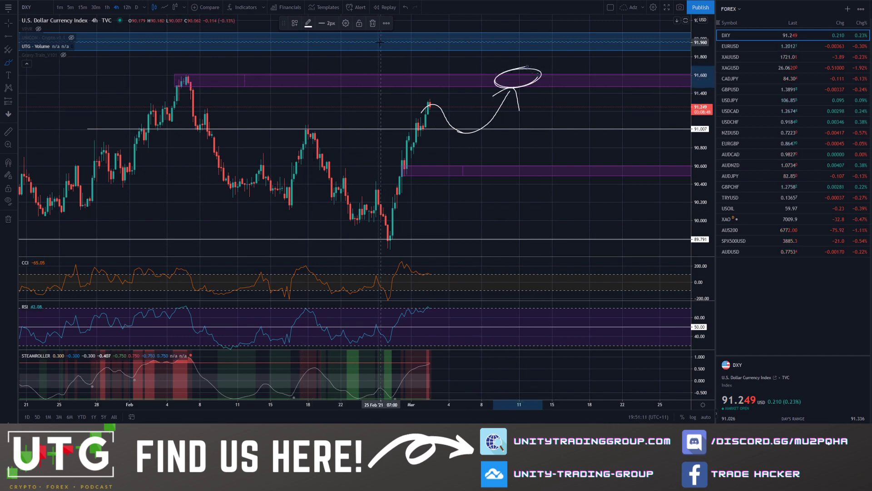
click(406, 7)
click(406, 8)
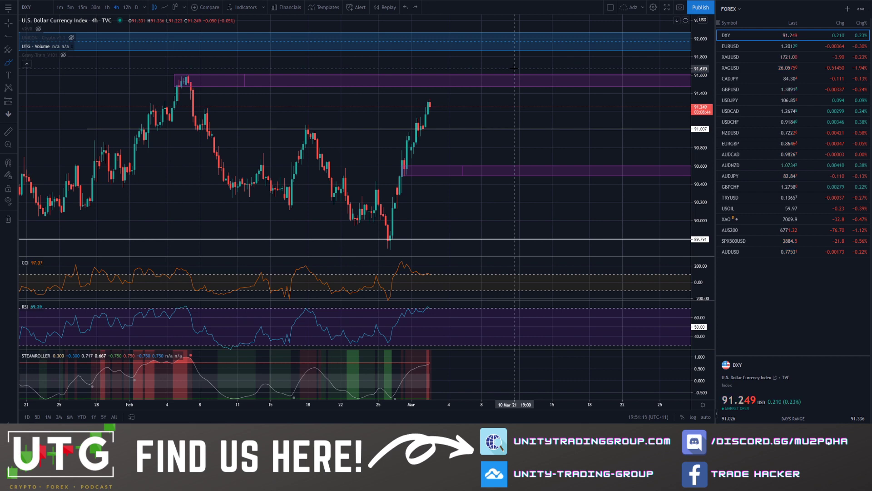
Step: Show the Gravy-Train_V101 indicator on the DXY chart
click(64, 55)
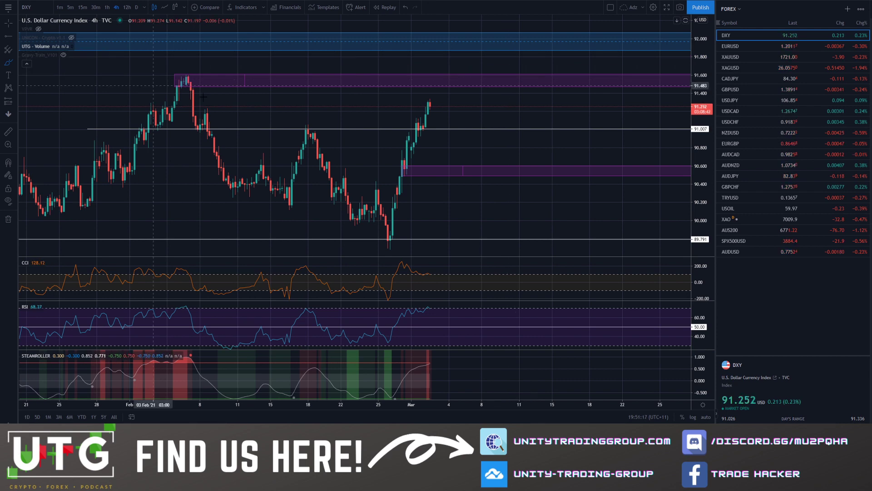